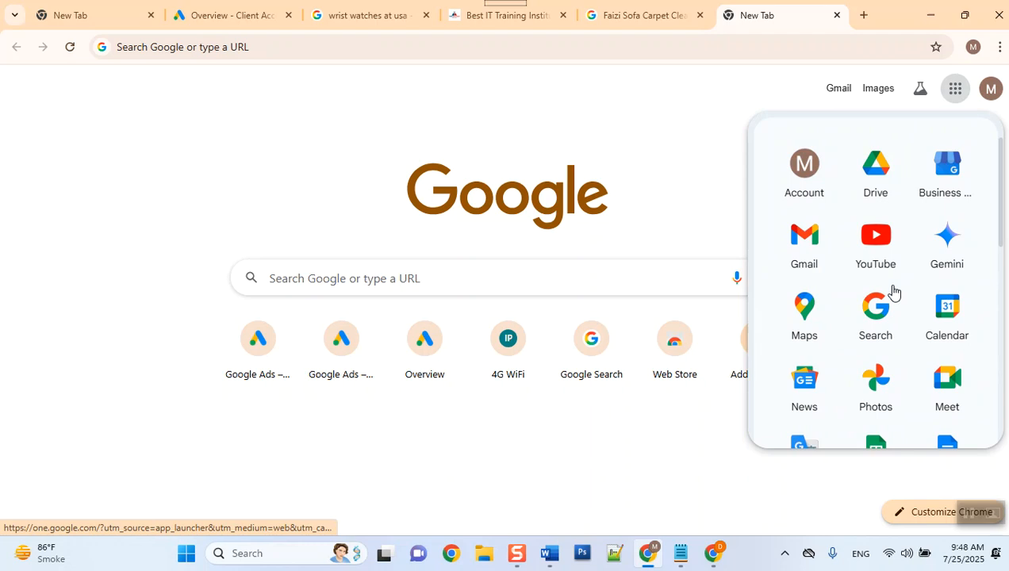
Step: Look through the Google apps list to its end and open the page with more Google products
{"action": "scroll", "coordinate": [893, 293], "scroll_direction": "down", "scroll_amount": 5}
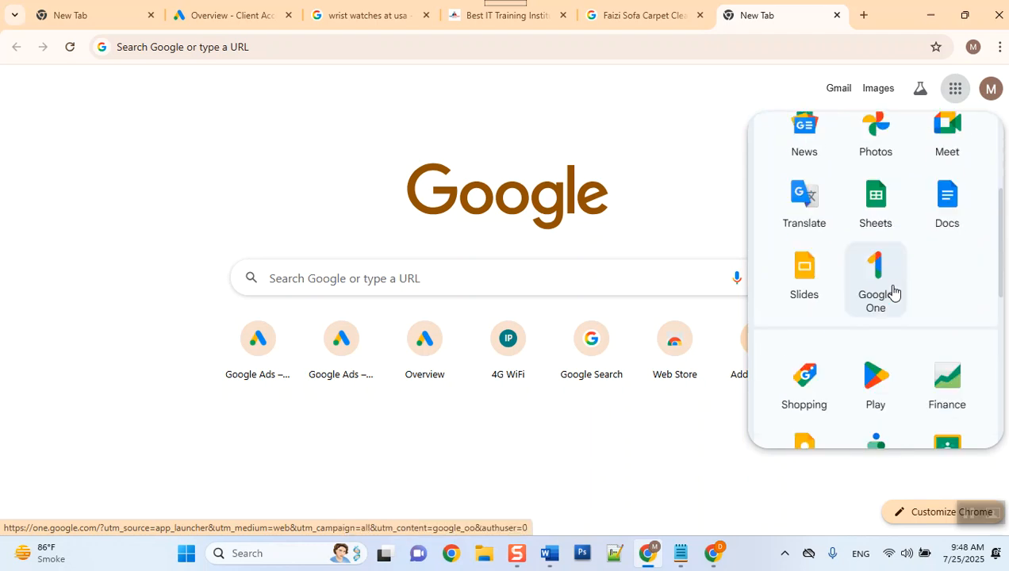
{"action": "scroll", "coordinate": [893, 292], "scroll_direction": "down", "scroll_amount": 2}
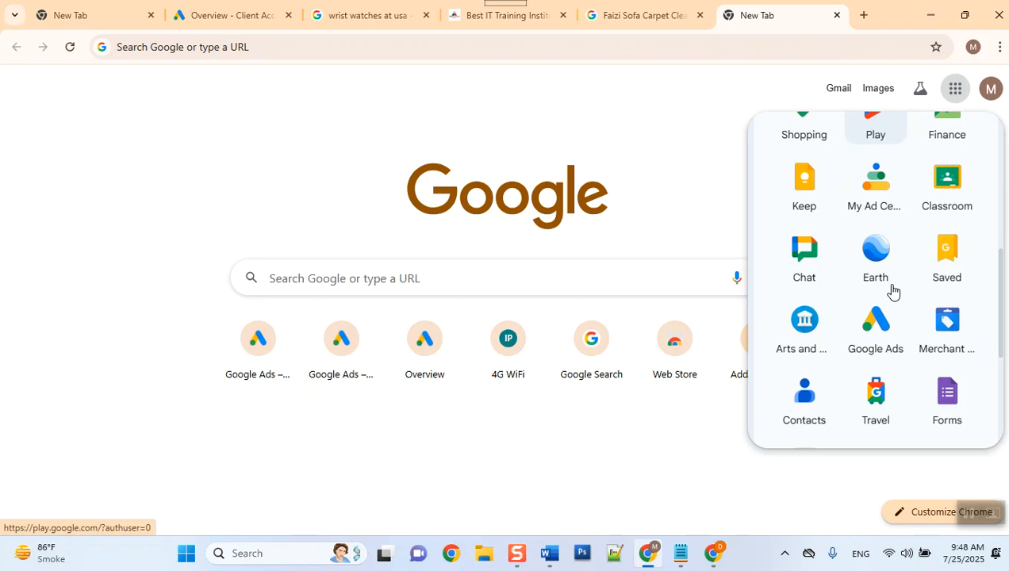
{"action": "scroll", "coordinate": [891, 293], "scroll_direction": "down", "scroll_amount": 2}
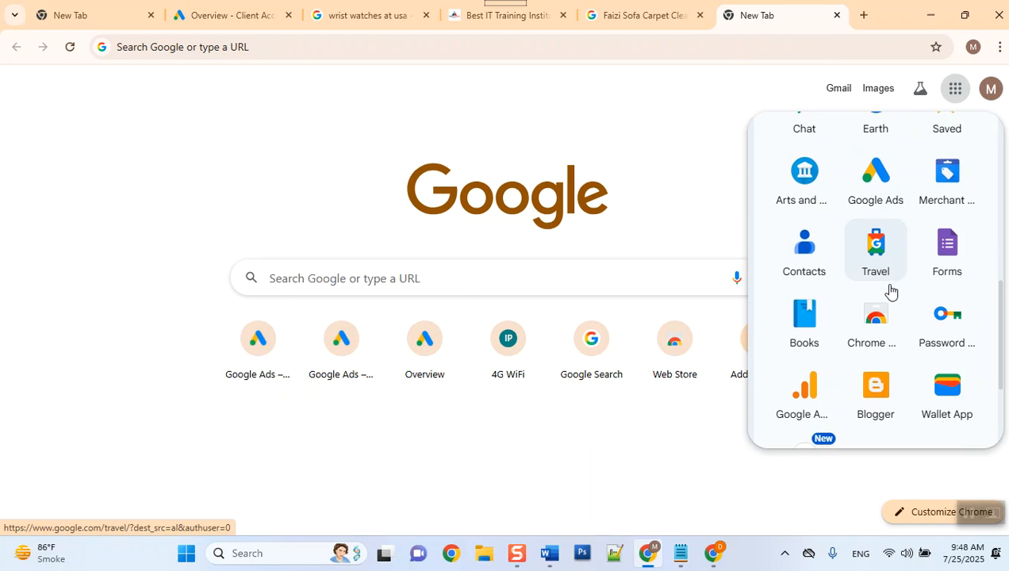
{"action": "scroll", "coordinate": [891, 291], "scroll_direction": "down", "scroll_amount": 3}
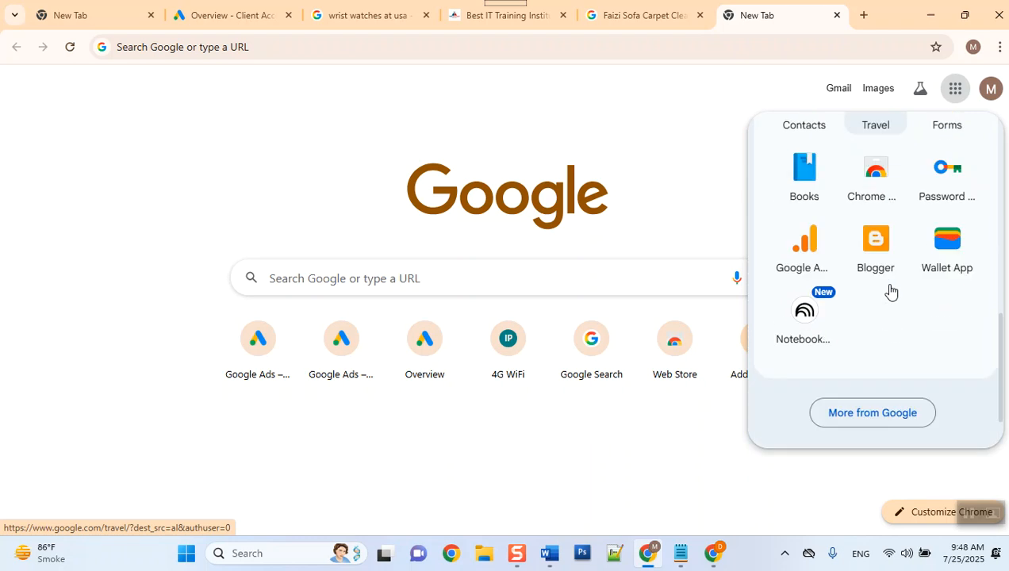
{"action": "left_click", "coordinate": [858, 420]}
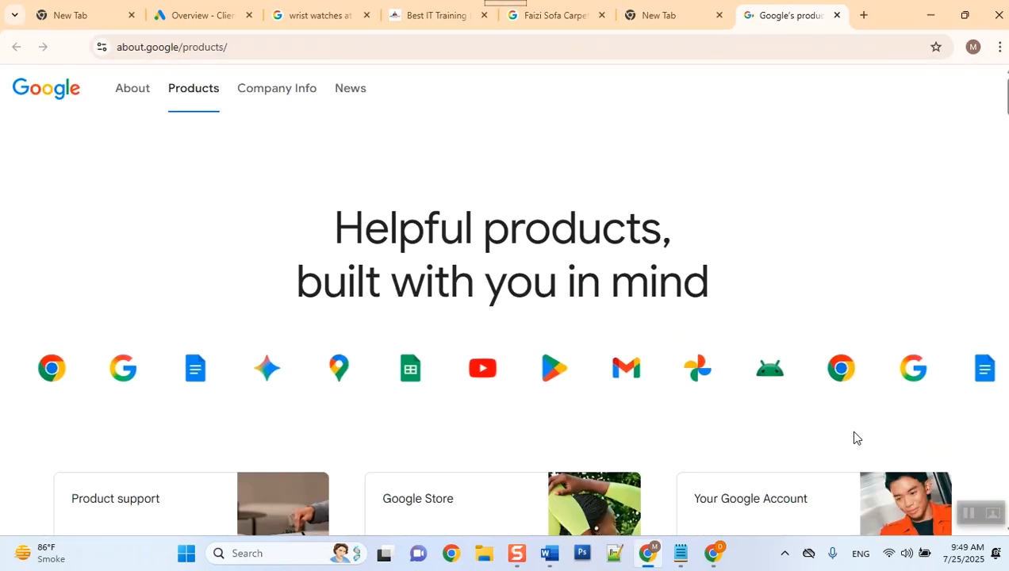
Step: Find the Google products list on the page and filter it by For business
{"action": "scroll", "coordinate": [872, 373], "scroll_direction": "down", "scroll_amount": 10}
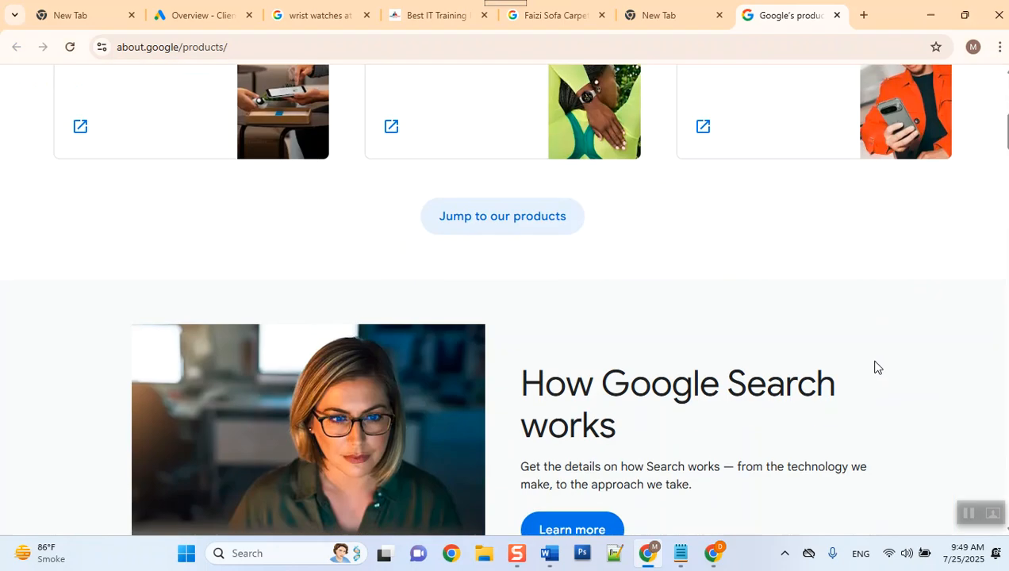
{"action": "scroll", "coordinate": [876, 368], "scroll_direction": "down", "scroll_amount": 10}
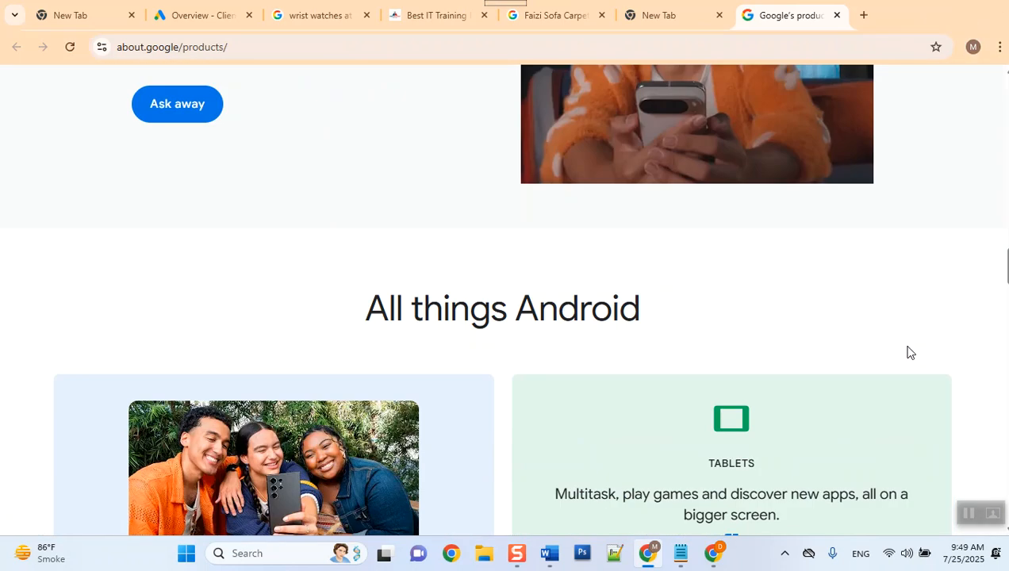
{"action": "scroll", "coordinate": [905, 357], "scroll_direction": "down", "scroll_amount": 12}
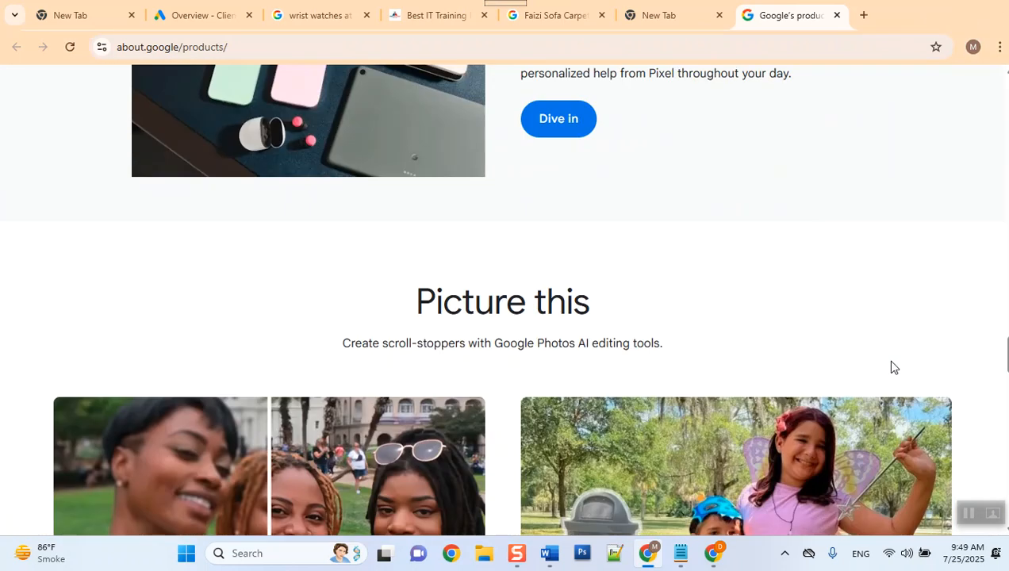
{"action": "scroll", "coordinate": [894, 366], "scroll_direction": "down", "scroll_amount": 10}
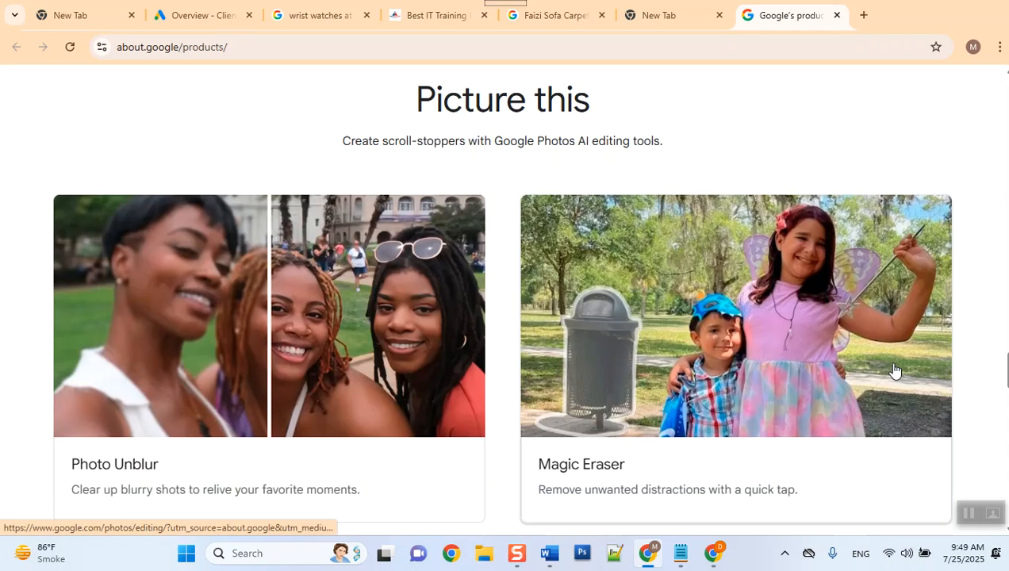
{"action": "scroll", "coordinate": [906, 370], "scroll_direction": "down", "scroll_amount": 4}
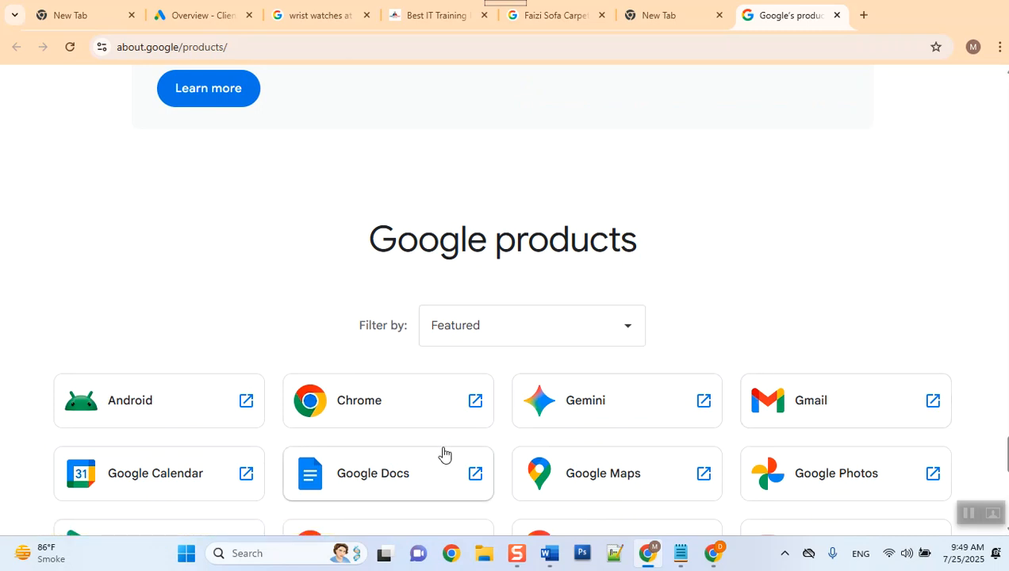
{"action": "left_click", "coordinate": [617, 336]}
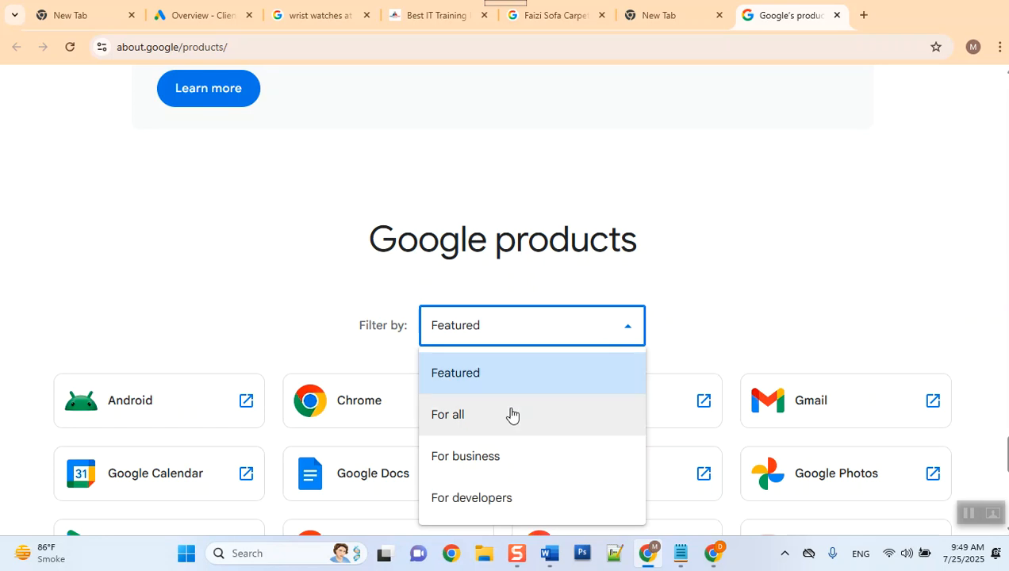
{"action": "left_click", "coordinate": [500, 470]}
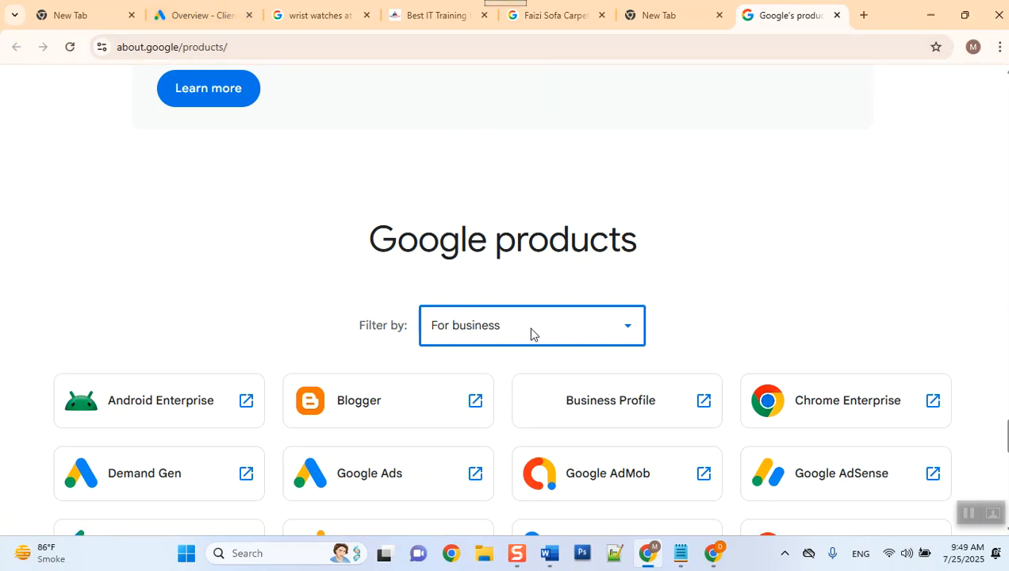
Step: Open Google Ads from the business products, sign in and choose the Client Account
{"action": "left_click", "coordinate": [390, 485]}
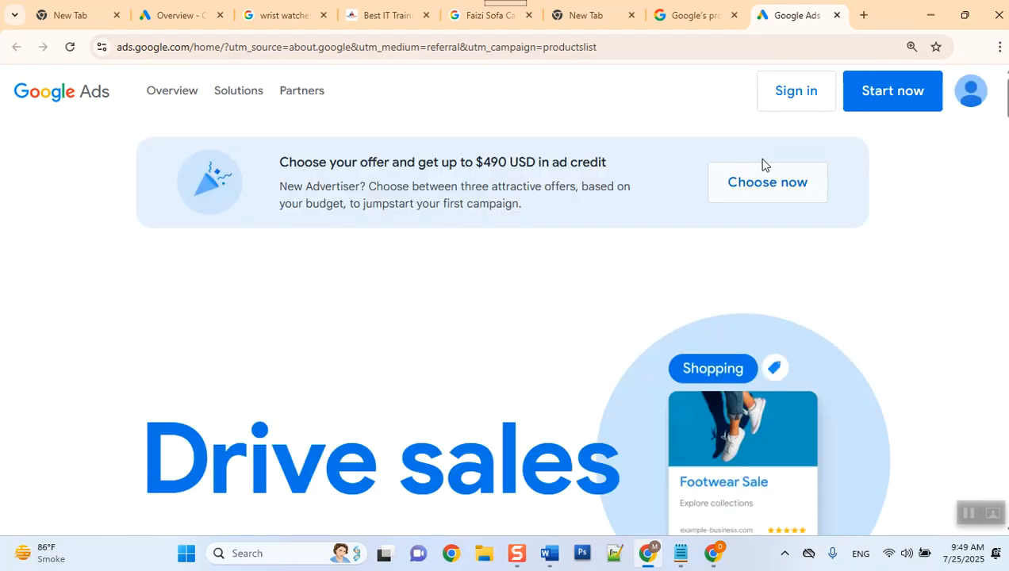
{"action": "left_click", "coordinate": [782, 100]}
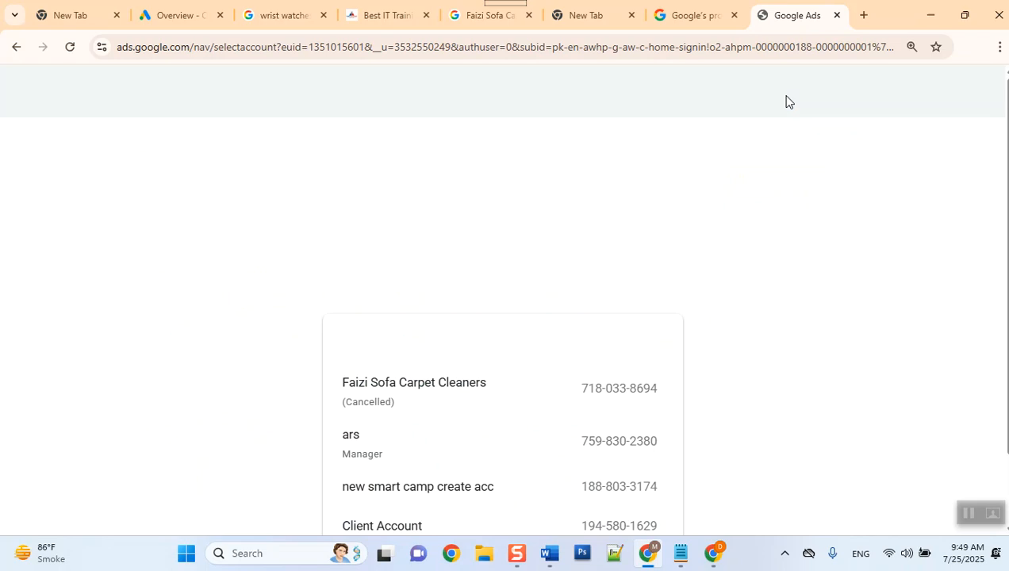
{"action": "scroll", "coordinate": [610, 473], "scroll_direction": "down", "scroll_amount": 1}
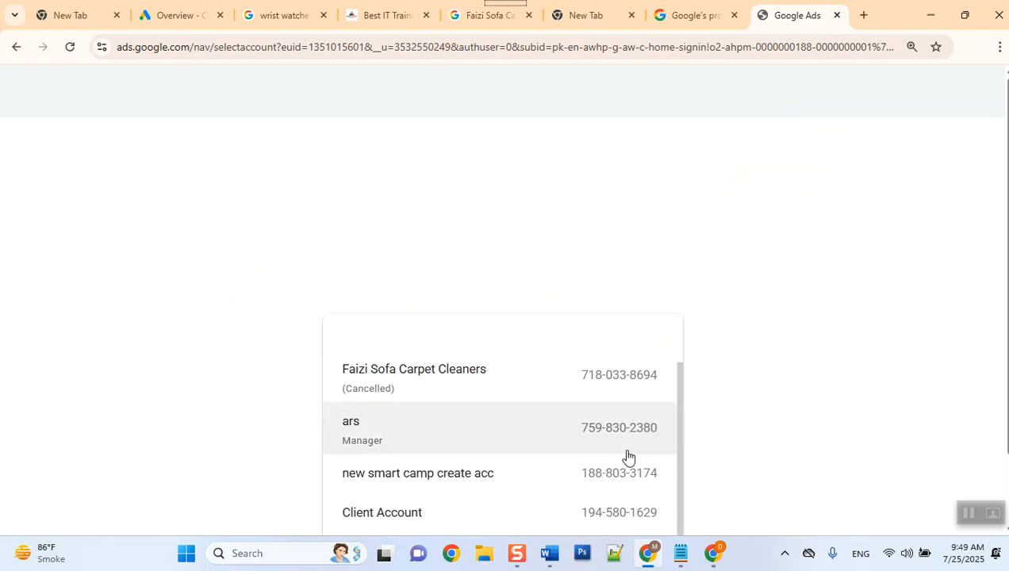
{"action": "left_click", "coordinate": [462, 529]}
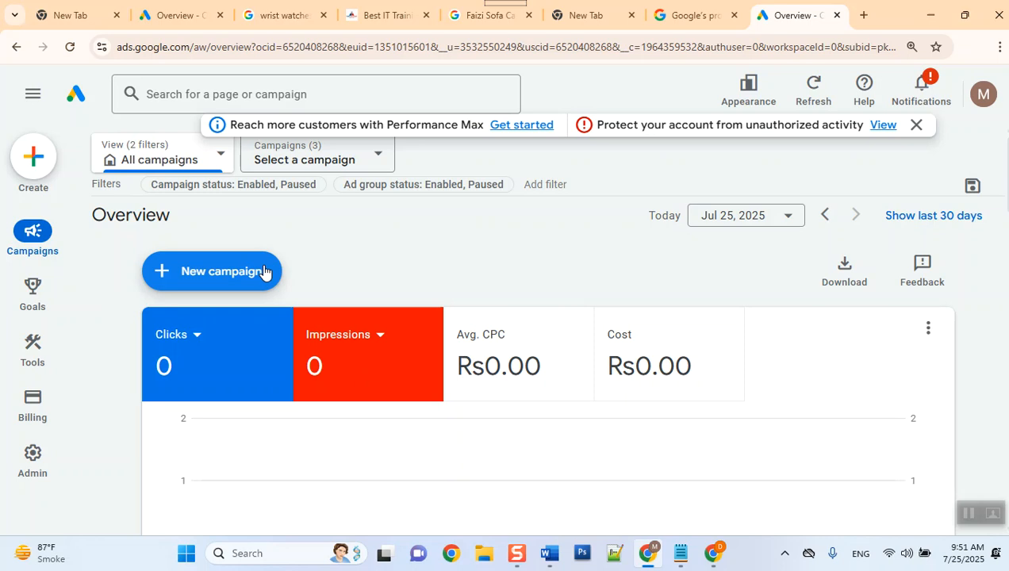
Step: Start a new campaign from the account overview and enlarge the page zoom to 125%
{"action": "left_click", "coordinate": [264, 272]}
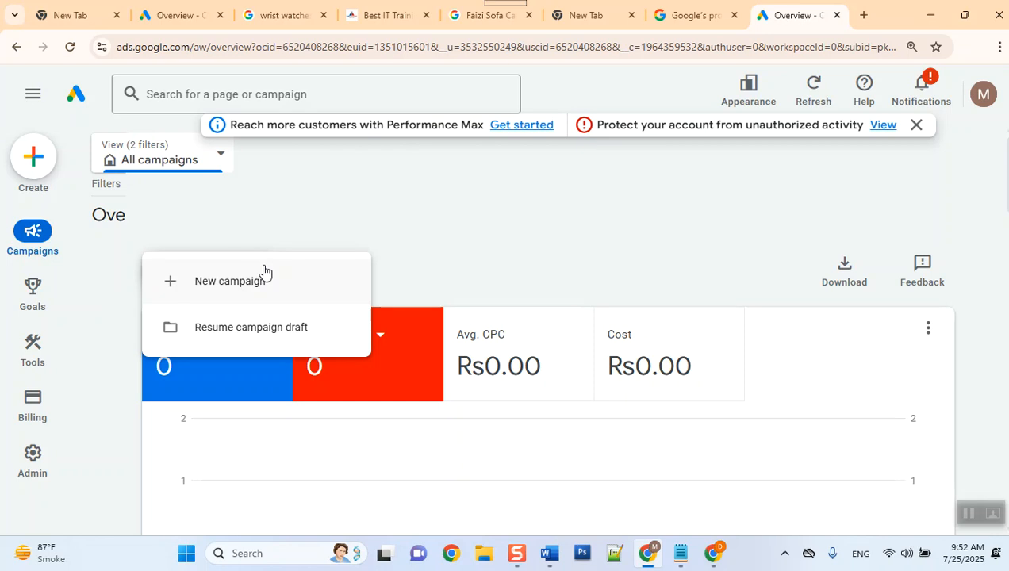
{"action": "left_click", "coordinate": [273, 290]}
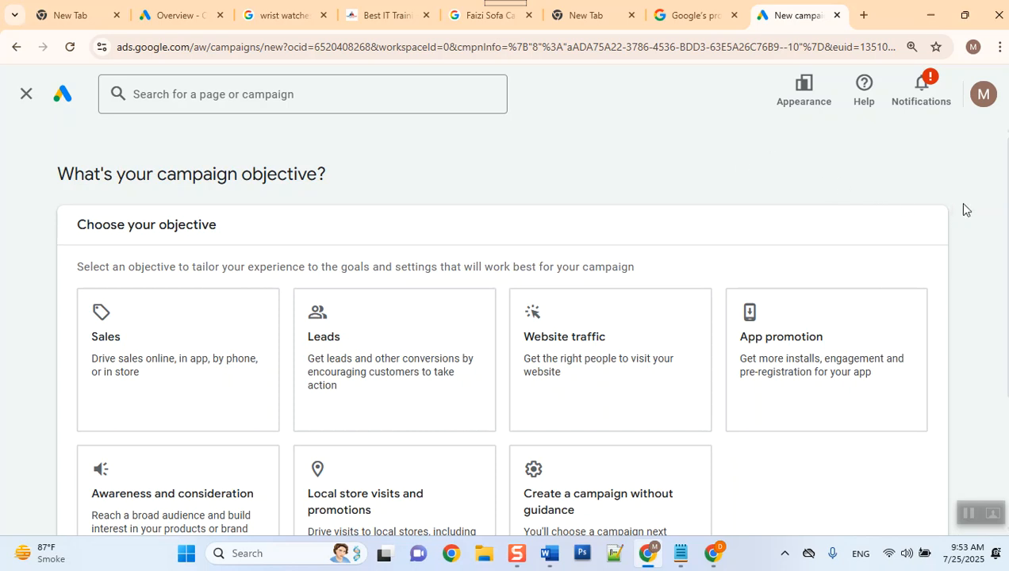
{"action": "left_click", "coordinate": [998, 47]}
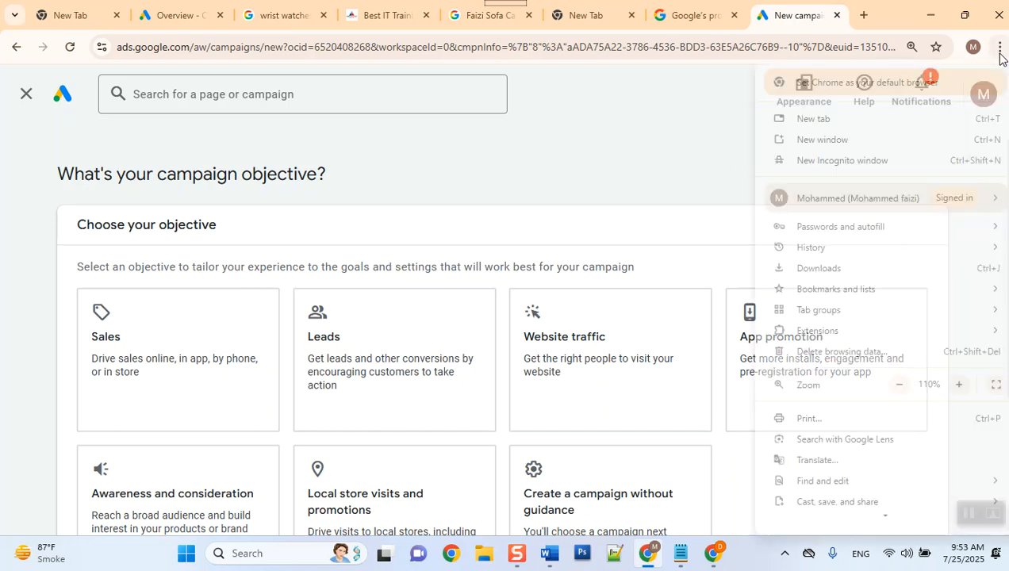
{"action": "left_click", "coordinate": [958, 385]}
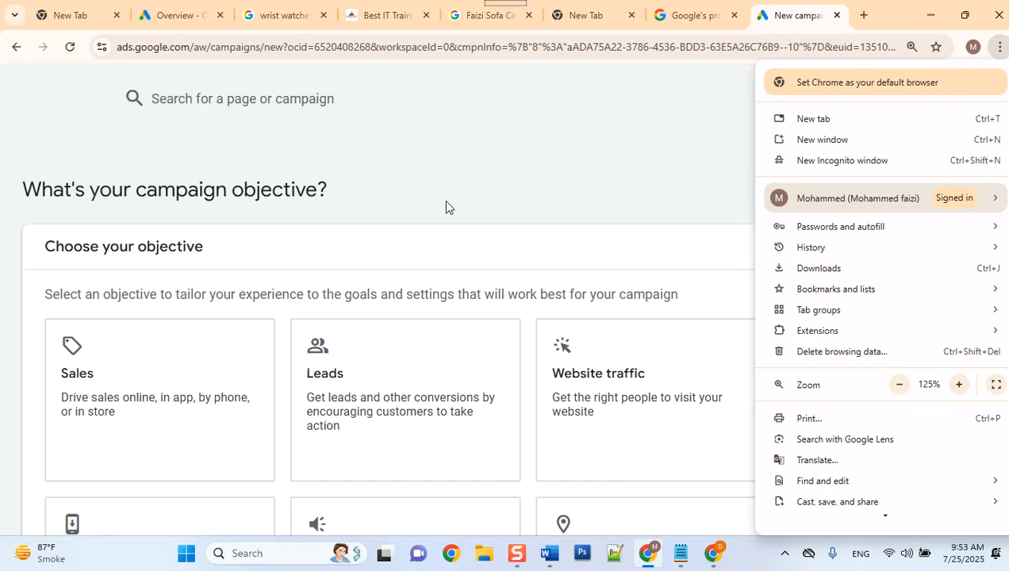
{"action": "left_click", "coordinate": [457, 173]}
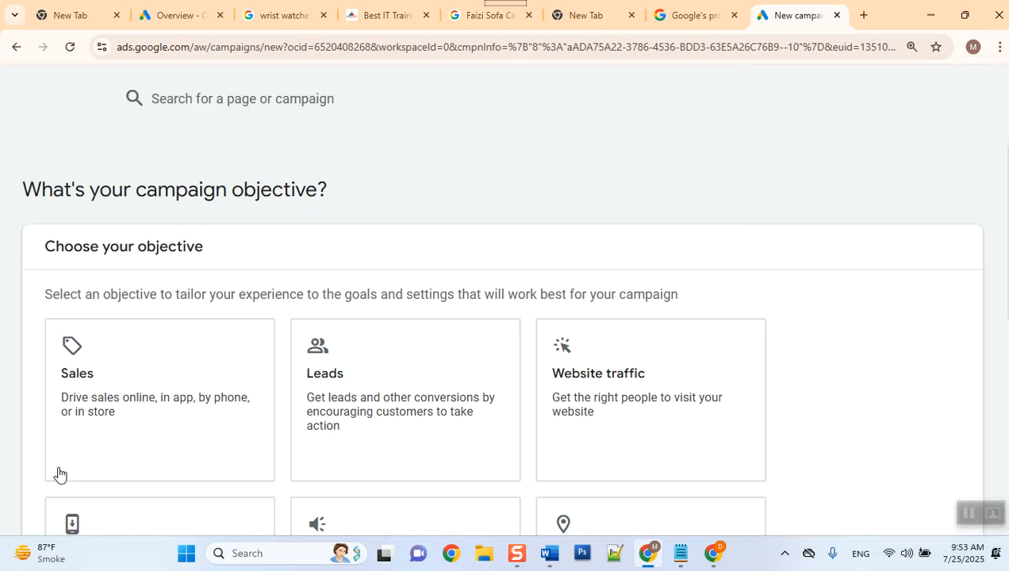
Step: Review the campaign objectives and the search ads notes in Notepad, highlighting the display ads and videos ads lines, and return to the campaign page
{"action": "left_click", "coordinate": [133, 414]}
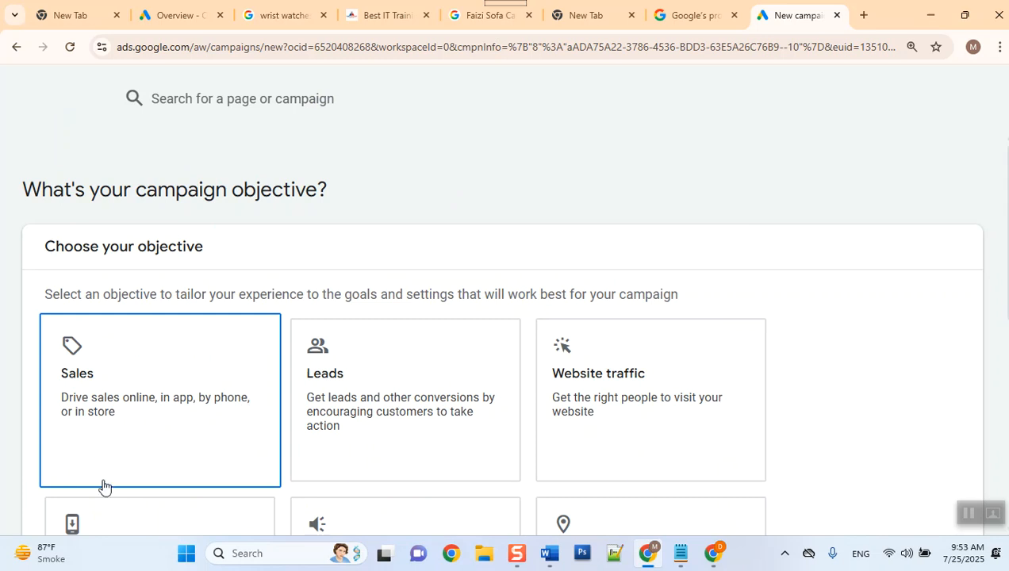
{"action": "scroll", "coordinate": [103, 487], "scroll_direction": "down", "scroll_amount": 2}
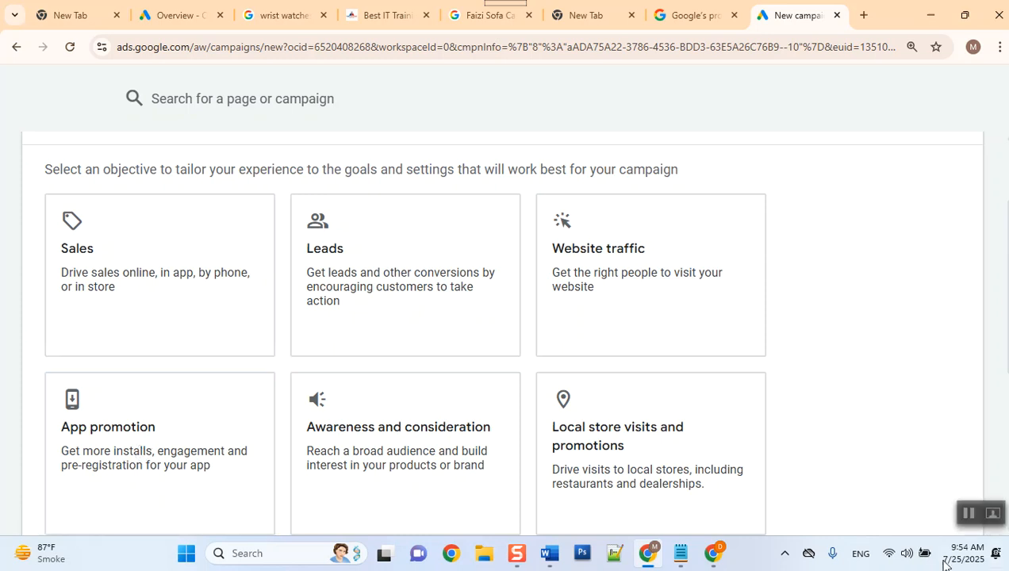
{"action": "mouse_move", "coordinate": [678, 551]}
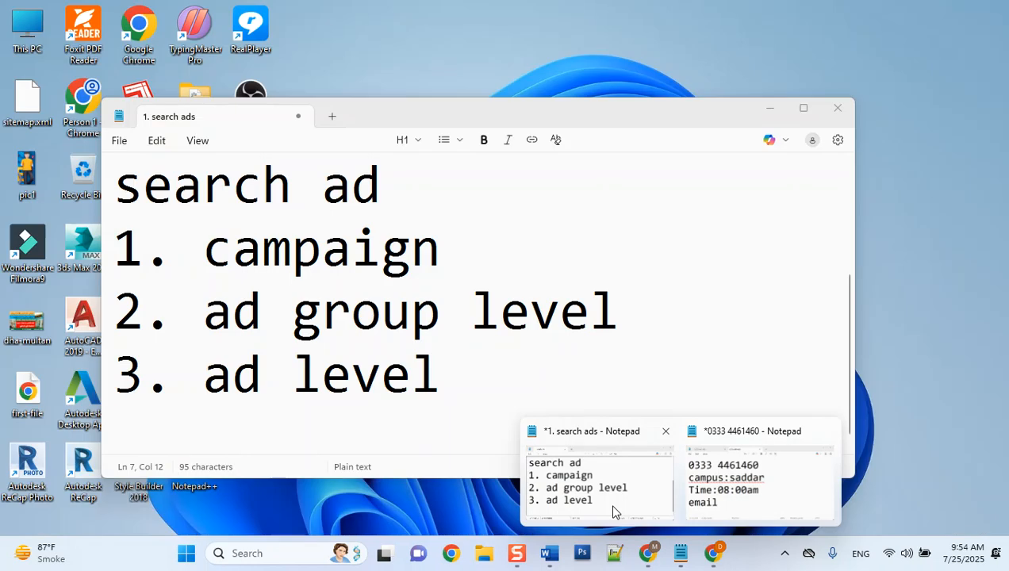
{"action": "left_click", "coordinate": [612, 513]}
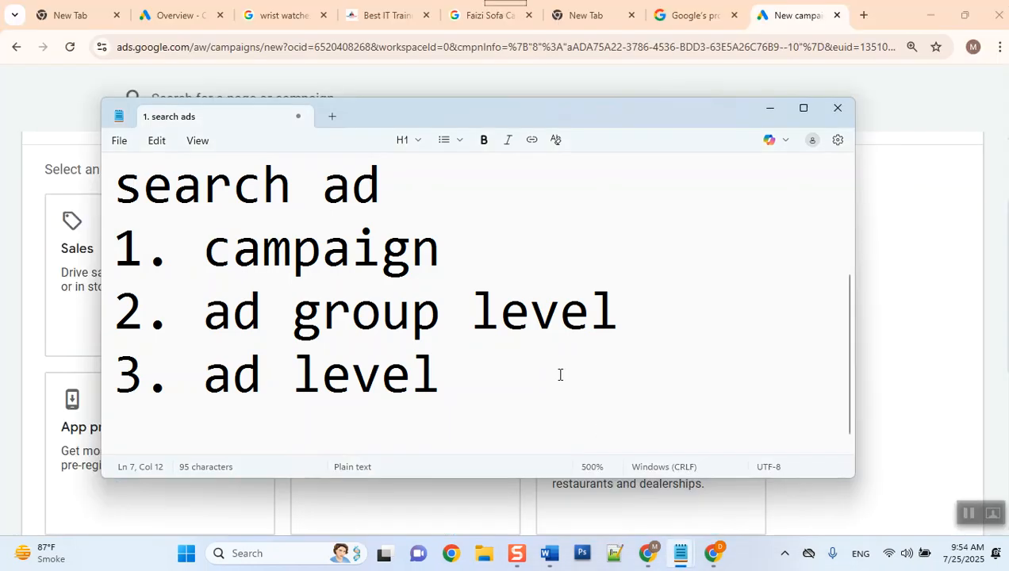
{"action": "scroll", "coordinate": [559, 381], "scroll_direction": "up", "scroll_amount": 3}
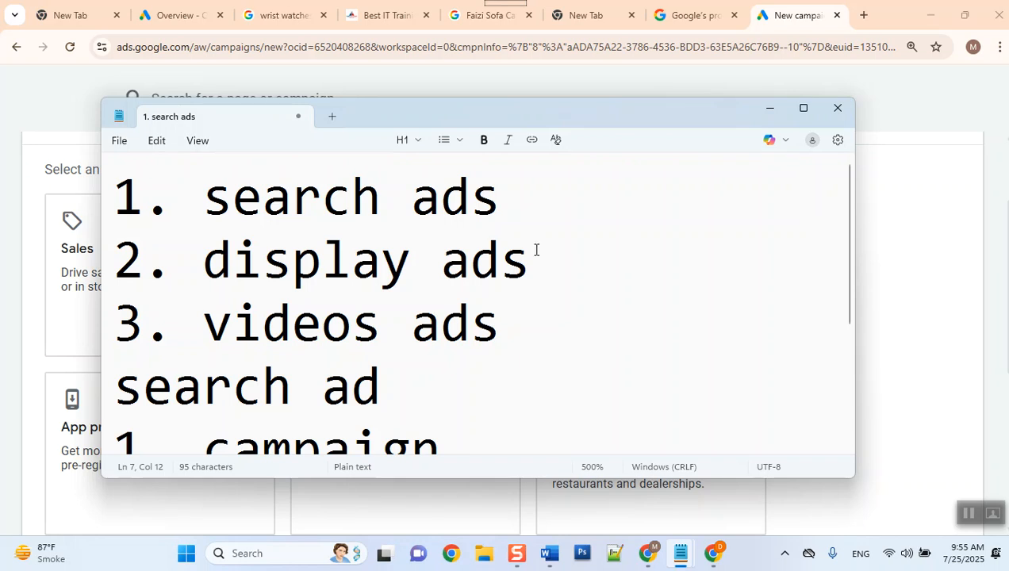
{"action": "left_click", "coordinate": [211, 271]}
{"action": "left_click_drag", "start_coordinate": [211, 271], "coordinate": [523, 337]}
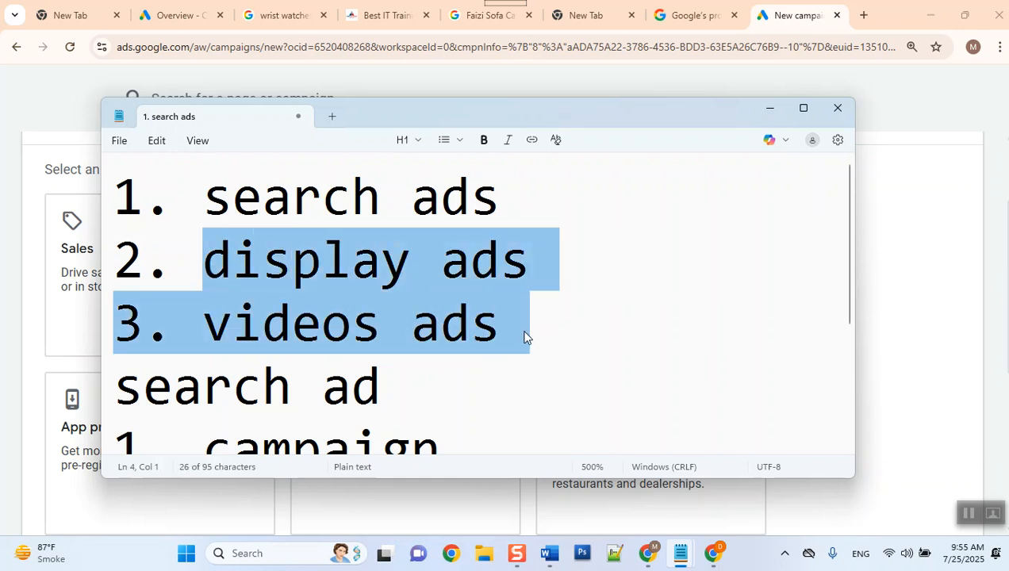
{"action": "left_click", "coordinate": [823, 517]}
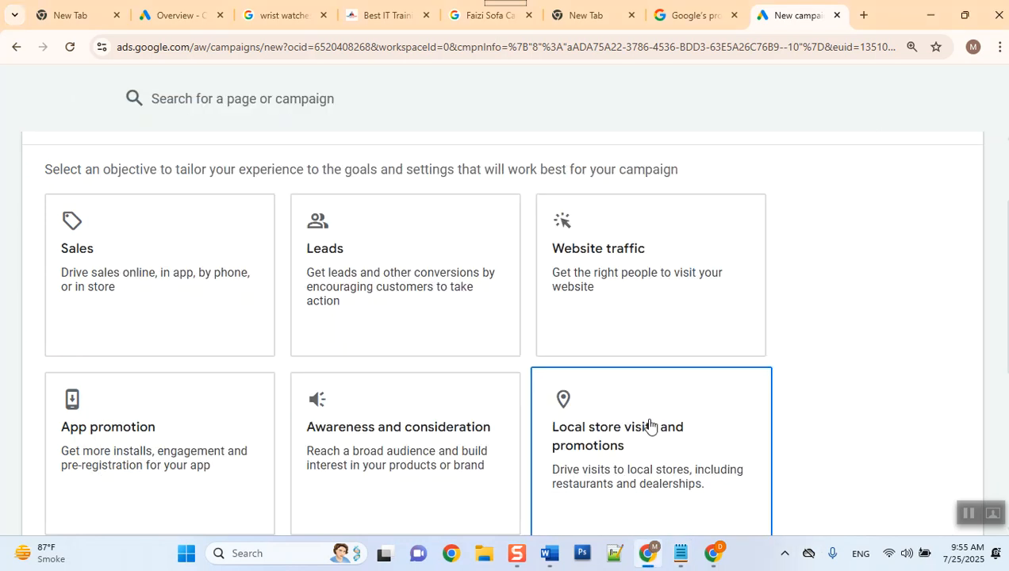
Step: Choose Create a campaign without guidance as the campaign objective
{"action": "scroll", "coordinate": [648, 425], "scroll_direction": "down", "scroll_amount": 2}
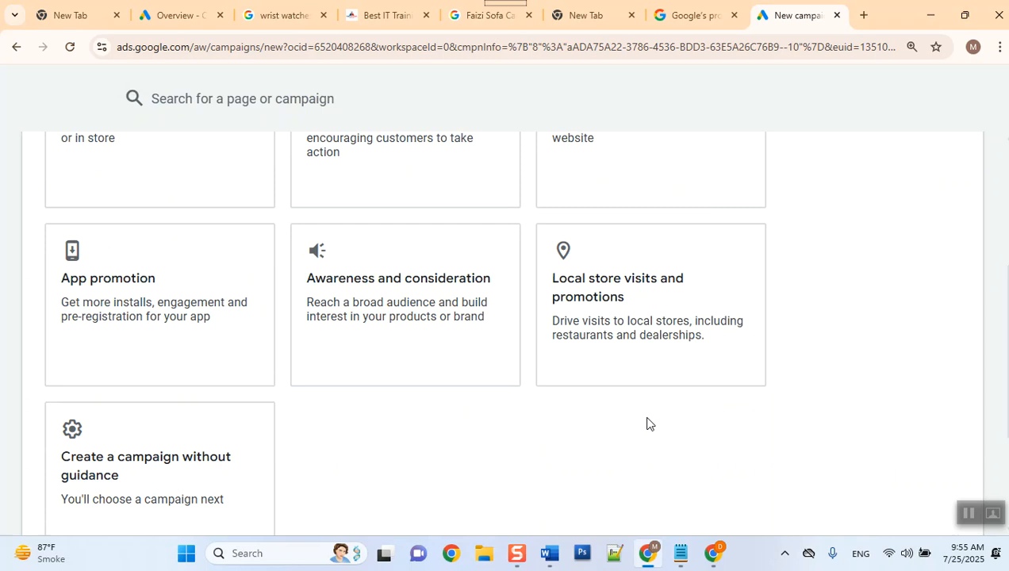
{"action": "scroll", "coordinate": [70, 490], "scroll_direction": "down", "scroll_amount": 3}
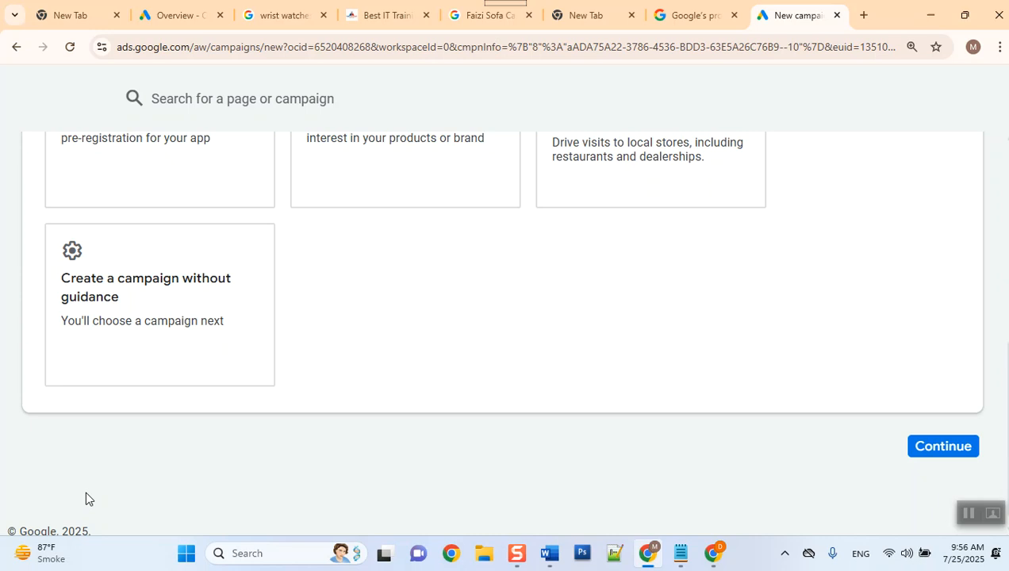
{"action": "left_click", "coordinate": [206, 338]}
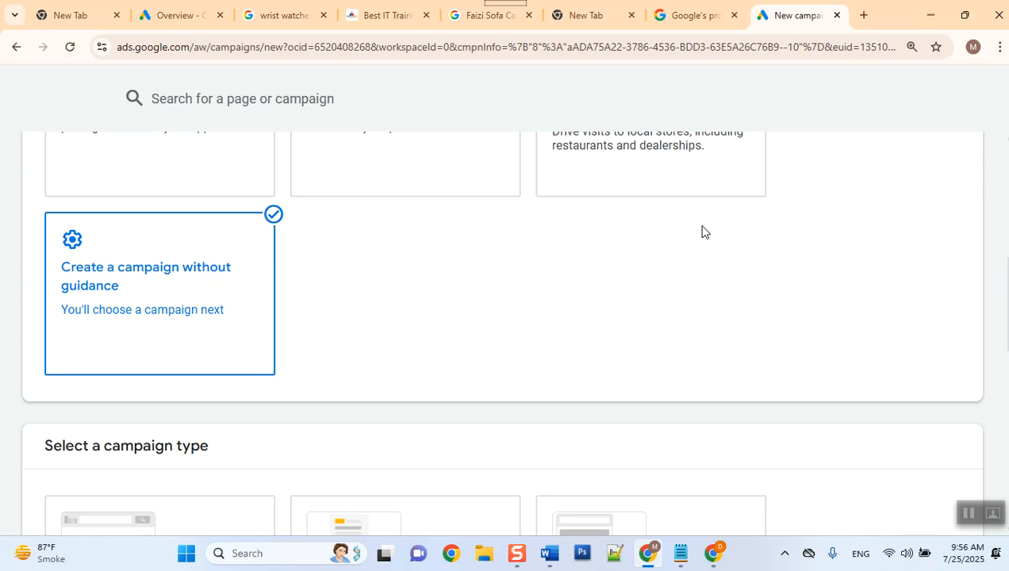
Step: Review the available campaign types and choose Search as the campaign type
{"action": "scroll", "coordinate": [702, 232], "scroll_direction": "down", "scroll_amount": 4}
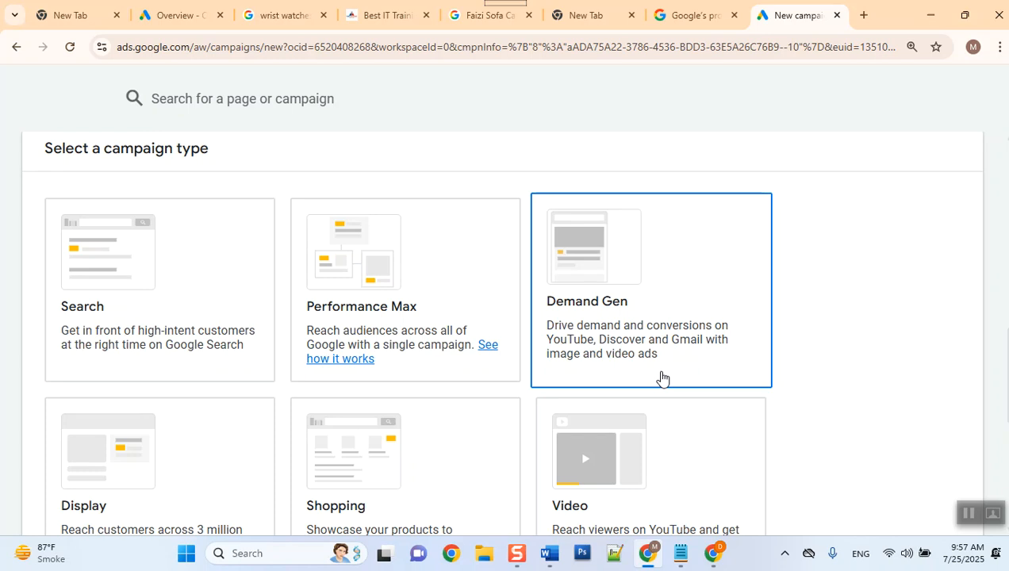
{"action": "scroll", "coordinate": [608, 377], "scroll_direction": "down", "scroll_amount": 1}
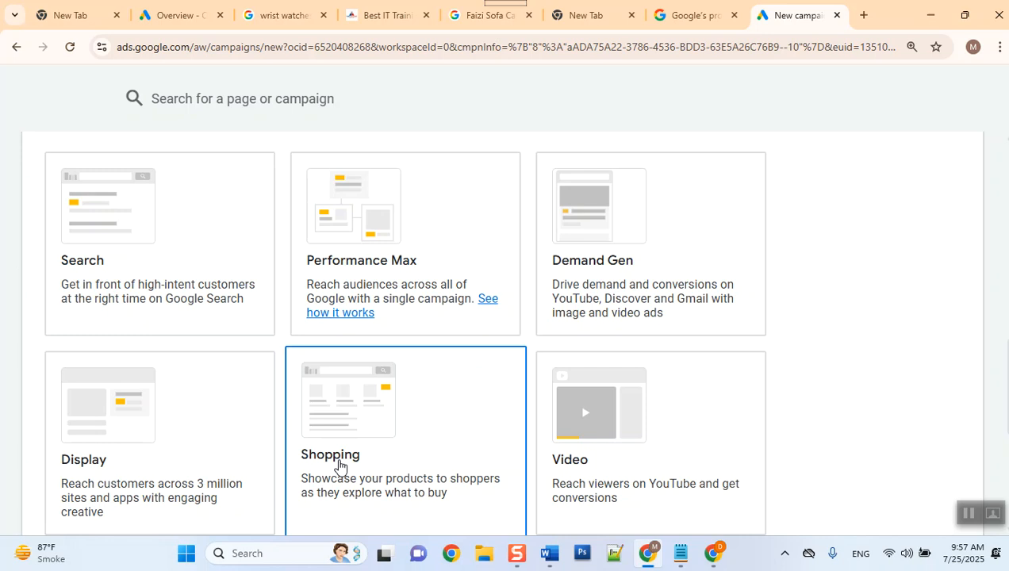
{"action": "scroll", "coordinate": [688, 471], "scroll_direction": "up", "scroll_amount": 5}
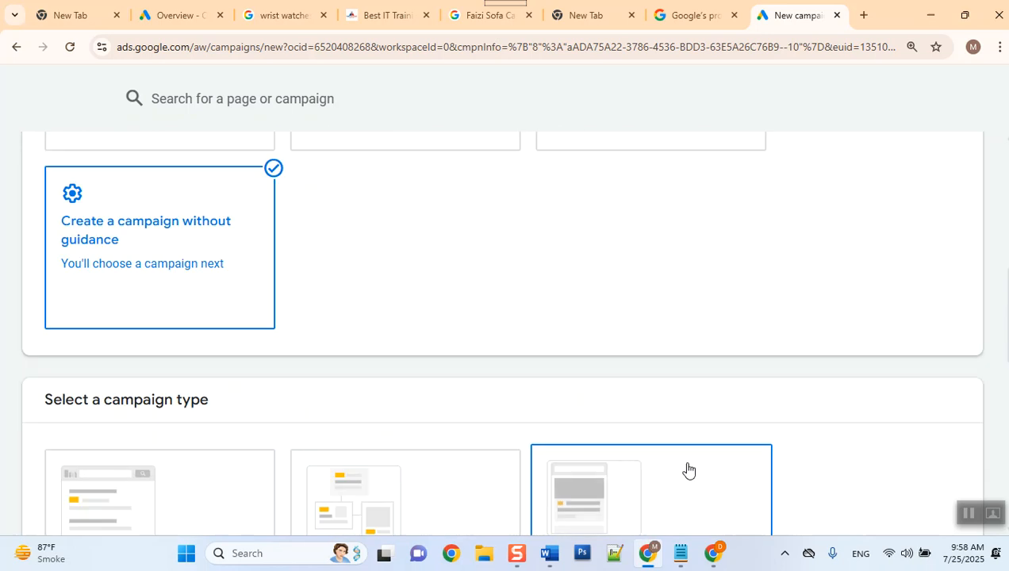
{"action": "scroll", "coordinate": [592, 383], "scroll_direction": "down", "scroll_amount": 3}
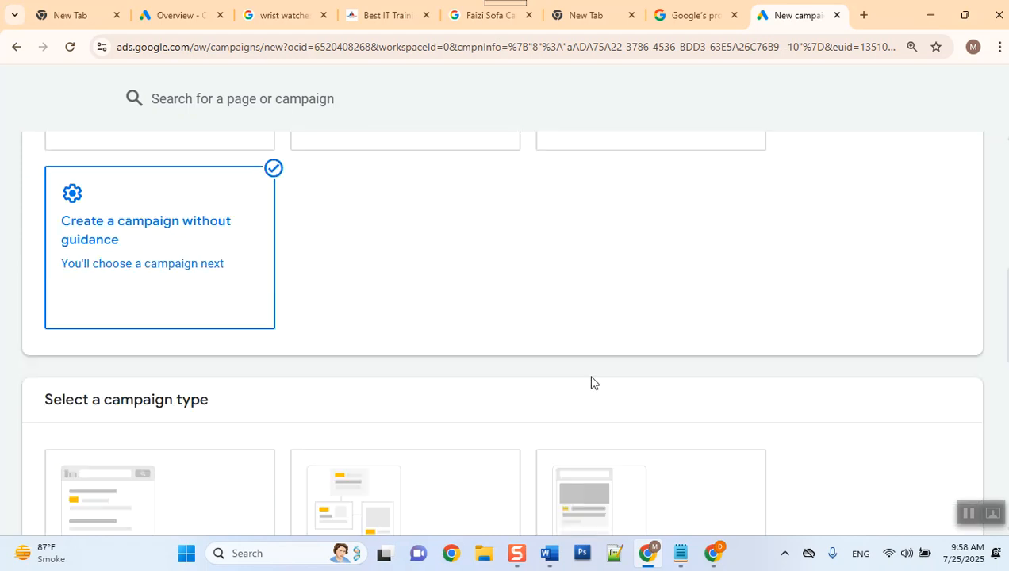
{"action": "scroll", "coordinate": [591, 384], "scroll_direction": "down", "scroll_amount": 5}
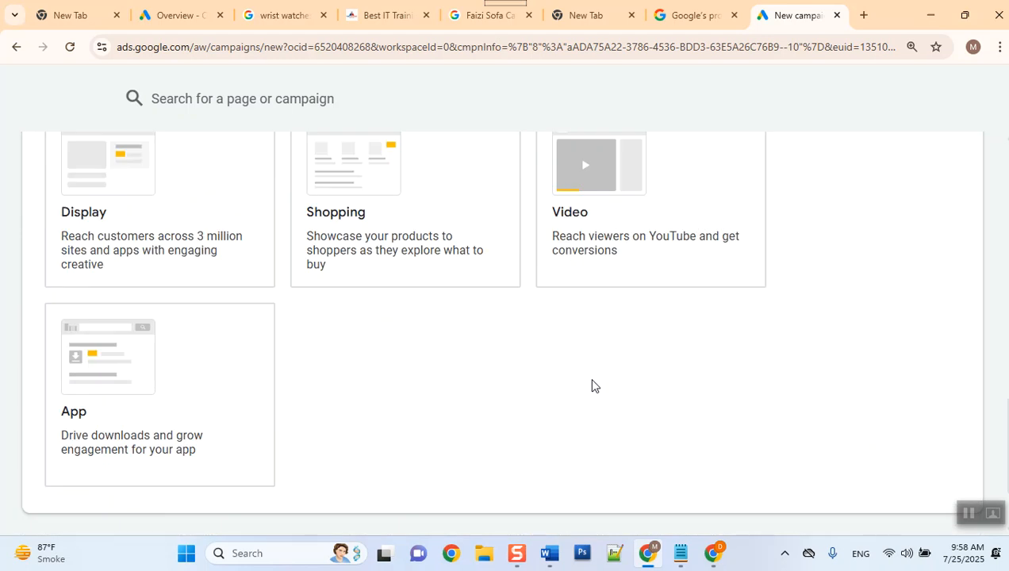
{"action": "scroll", "coordinate": [540, 425], "scroll_direction": "up", "scroll_amount": 3}
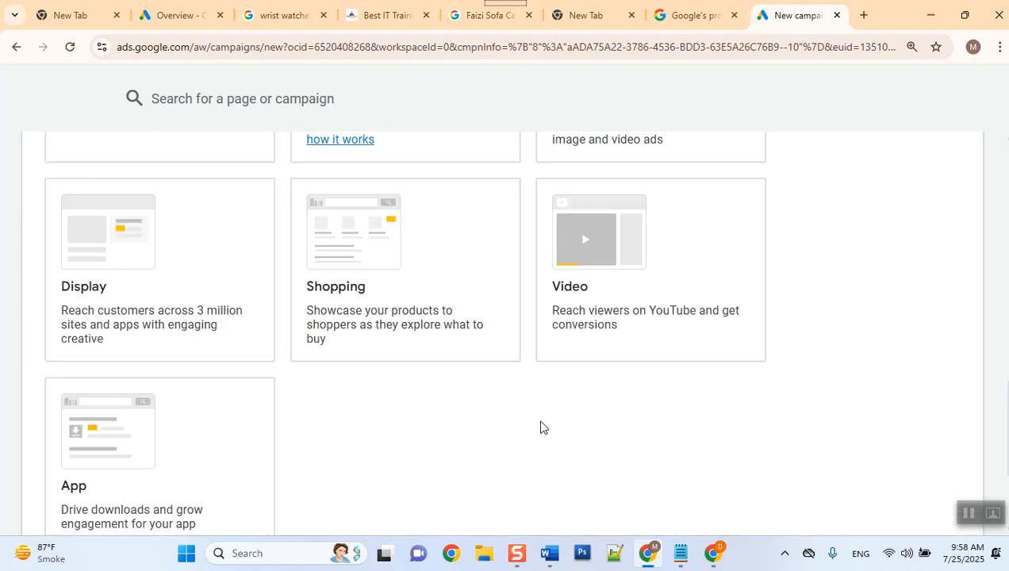
{"action": "scroll", "coordinate": [383, 392], "scroll_direction": "down", "scroll_amount": 1}
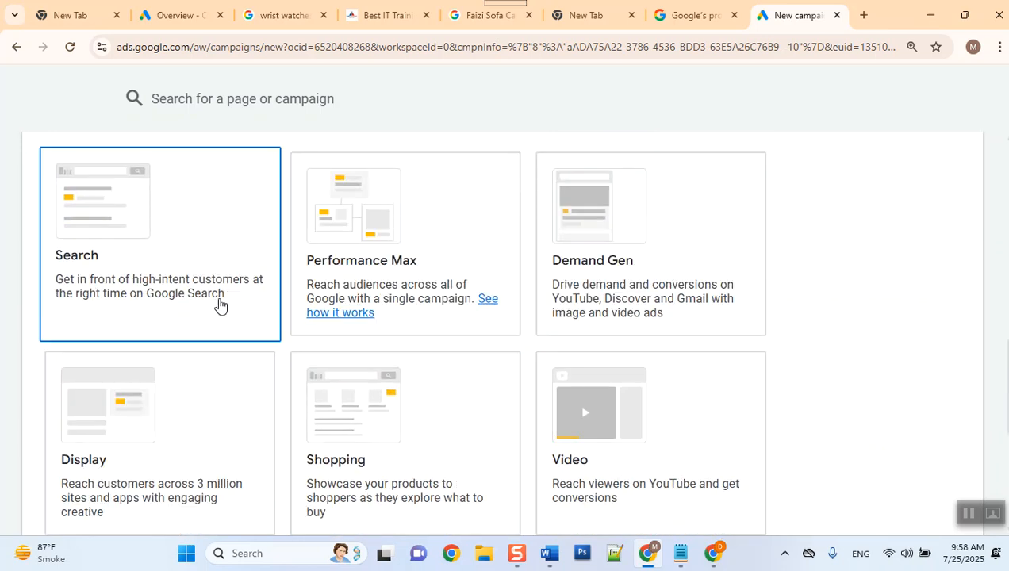
{"action": "scroll", "coordinate": [220, 305], "scroll_direction": "down", "scroll_amount": 2}
{"action": "scroll", "coordinate": [220, 305], "scroll_direction": "down", "scroll_amount": 2}
{"action": "scroll", "coordinate": [220, 306], "scroll_direction": "up", "scroll_amount": 5}
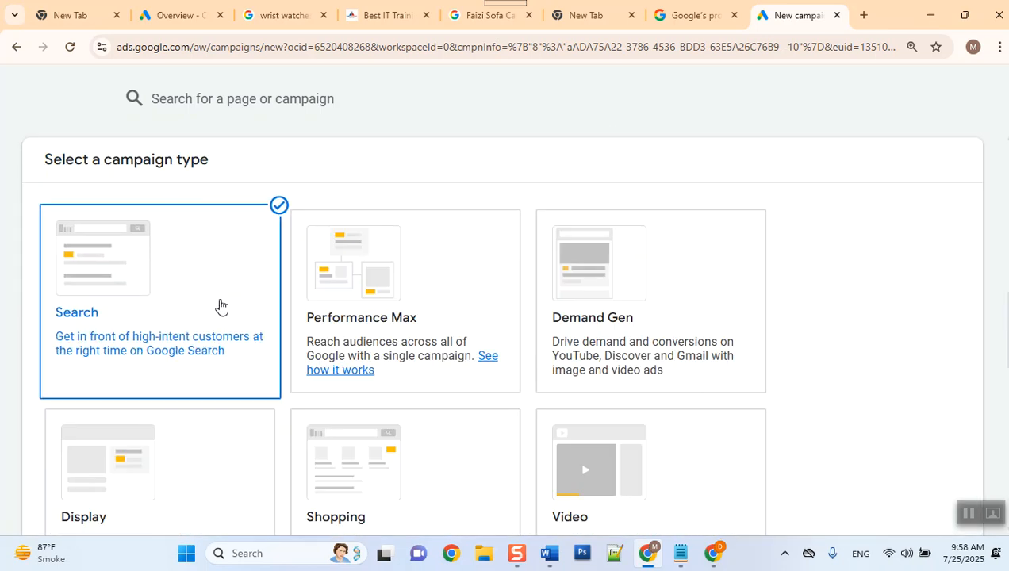
Step: Check the additional conversion goals on offer and continue with the account-default Contacts and Phone call leads goals
{"action": "scroll", "coordinate": [221, 306], "scroll_direction": "down", "scroll_amount": 1}
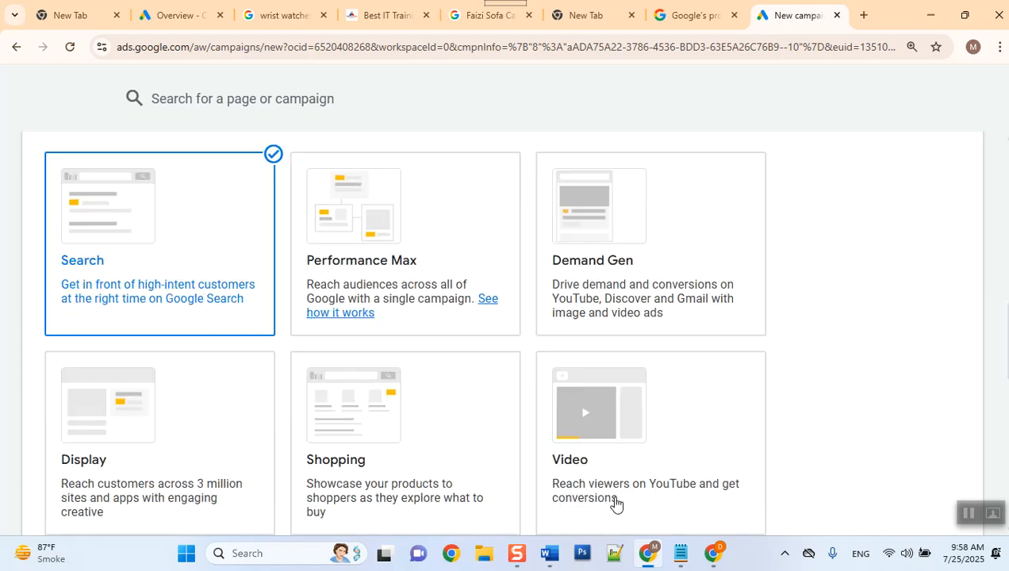
{"action": "scroll", "coordinate": [831, 373], "scroll_direction": "down", "scroll_amount": 6}
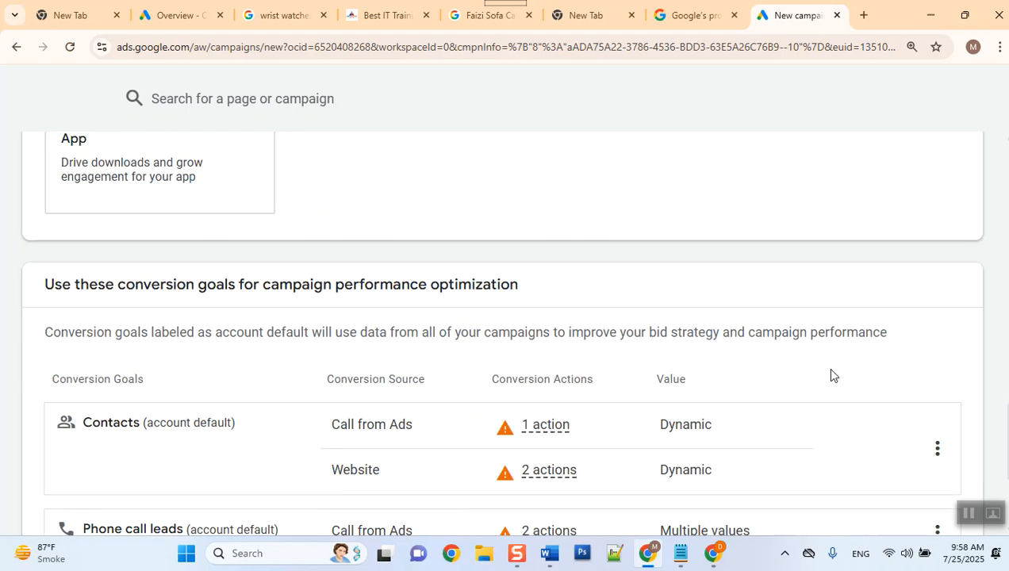
{"action": "scroll", "coordinate": [831, 374], "scroll_direction": "down", "scroll_amount": 2}
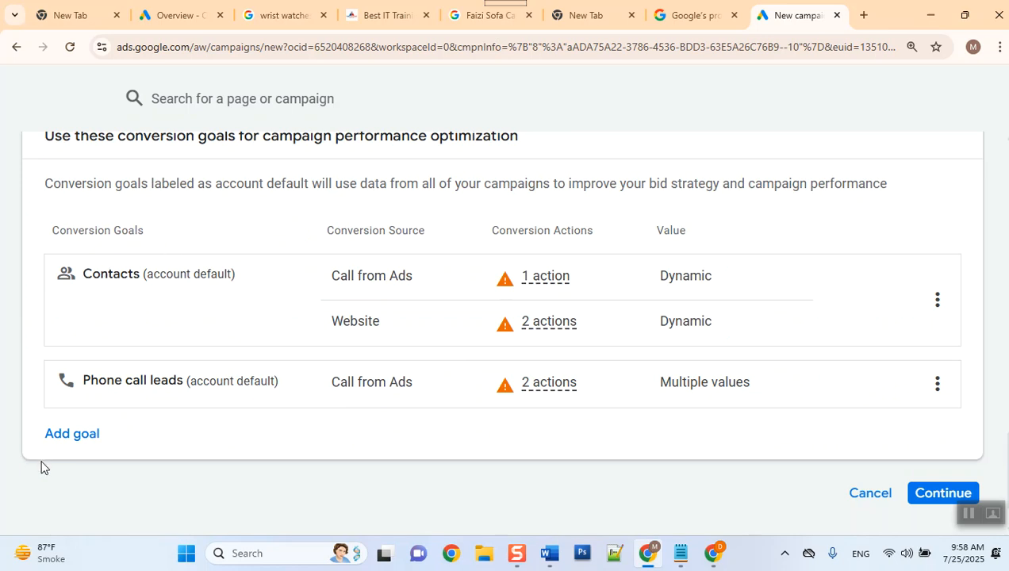
{"action": "left_click", "coordinate": [78, 437]}
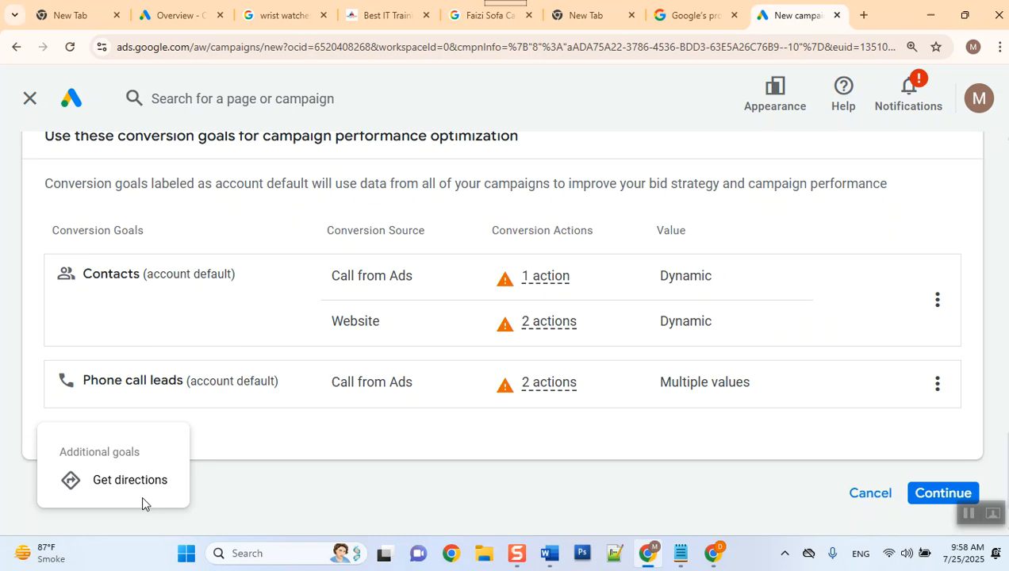
{"action": "left_click", "coordinate": [23, 380]}
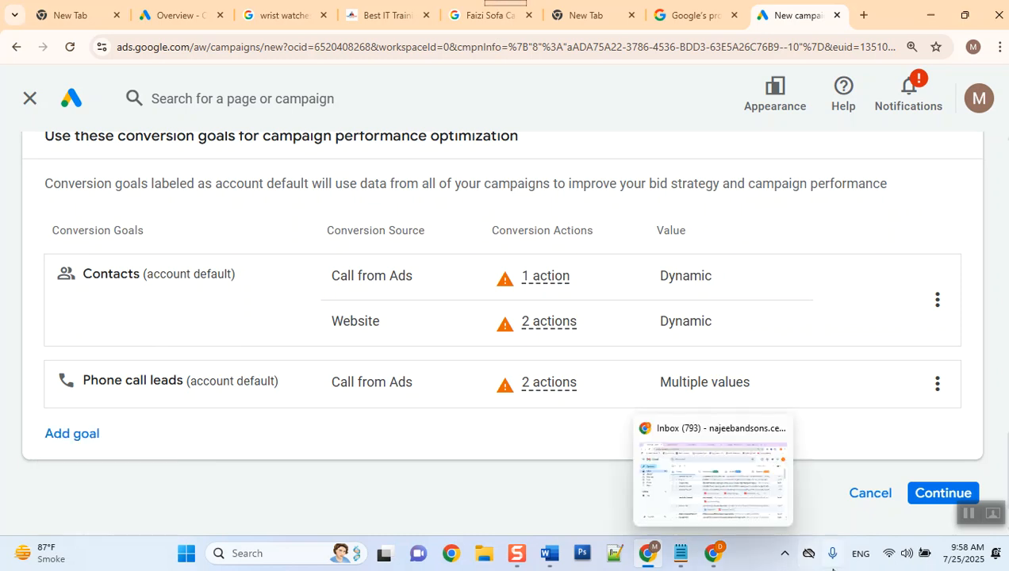
{"action": "left_click", "coordinate": [920, 498]}
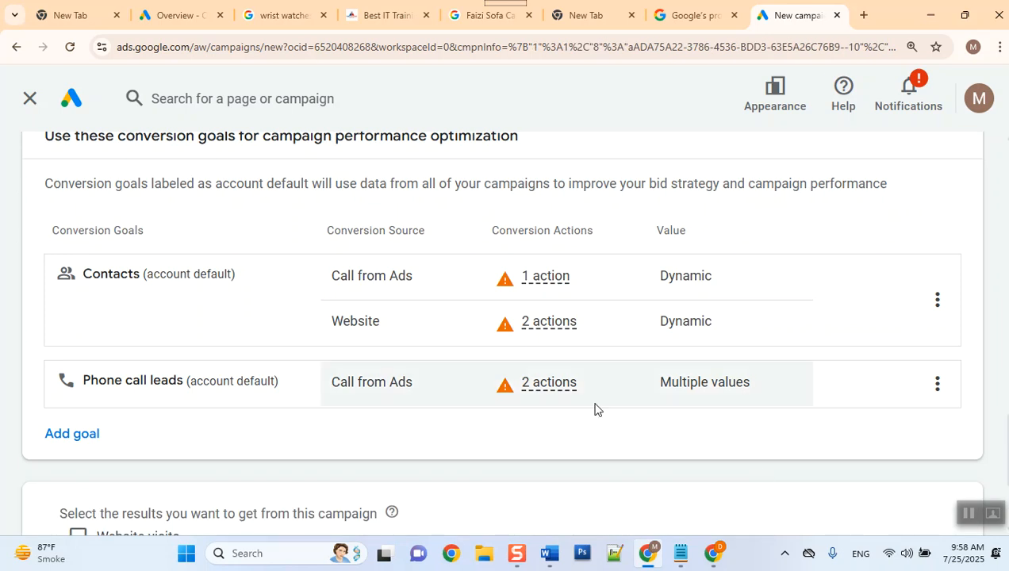
Step: Select Website visits and Phone calls as the results wanted from the campaign
{"action": "scroll", "coordinate": [596, 409], "scroll_direction": "down", "scroll_amount": 3}
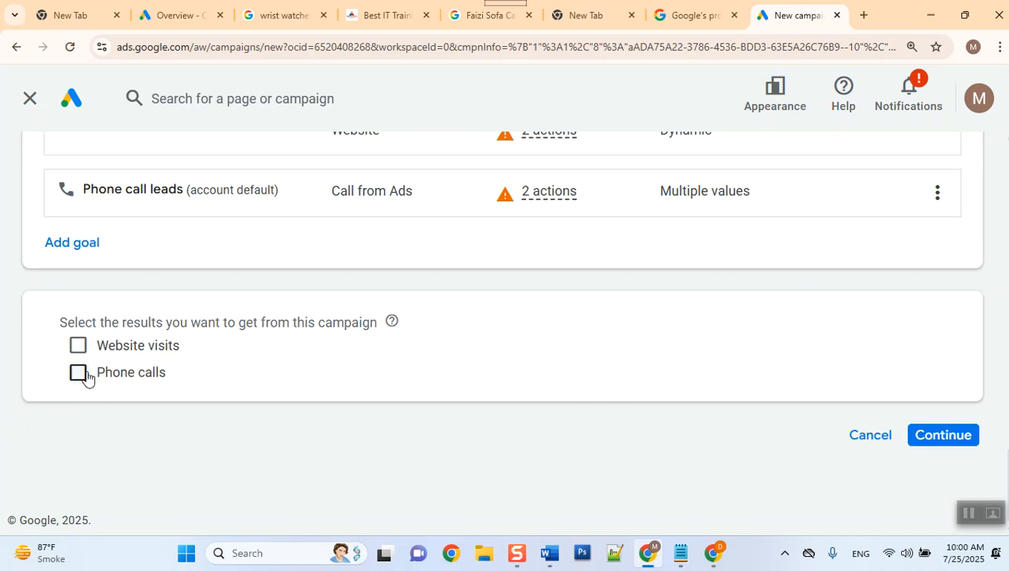
{"action": "left_click", "coordinate": [75, 346]}
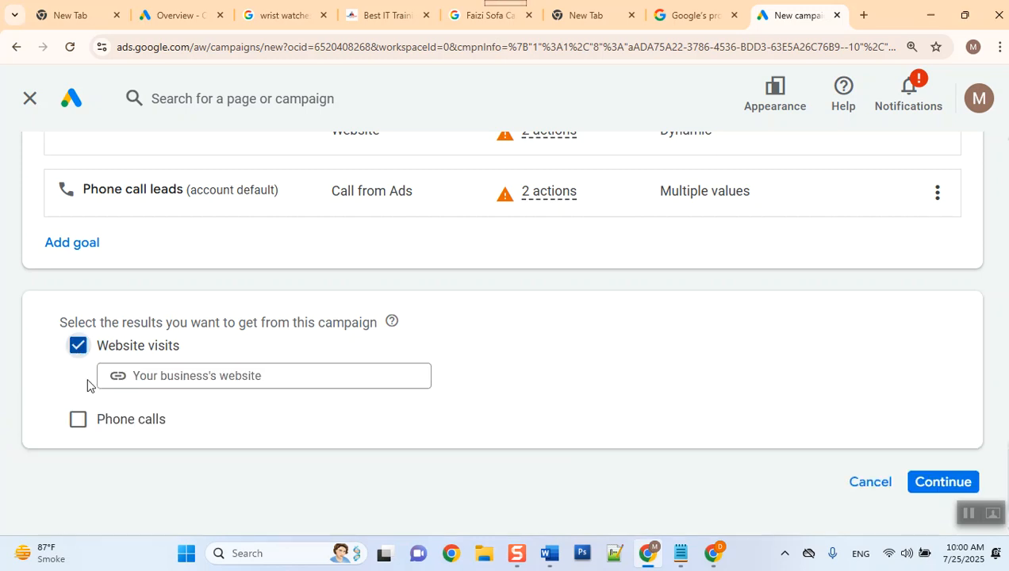
{"action": "left_click", "coordinate": [79, 420]}
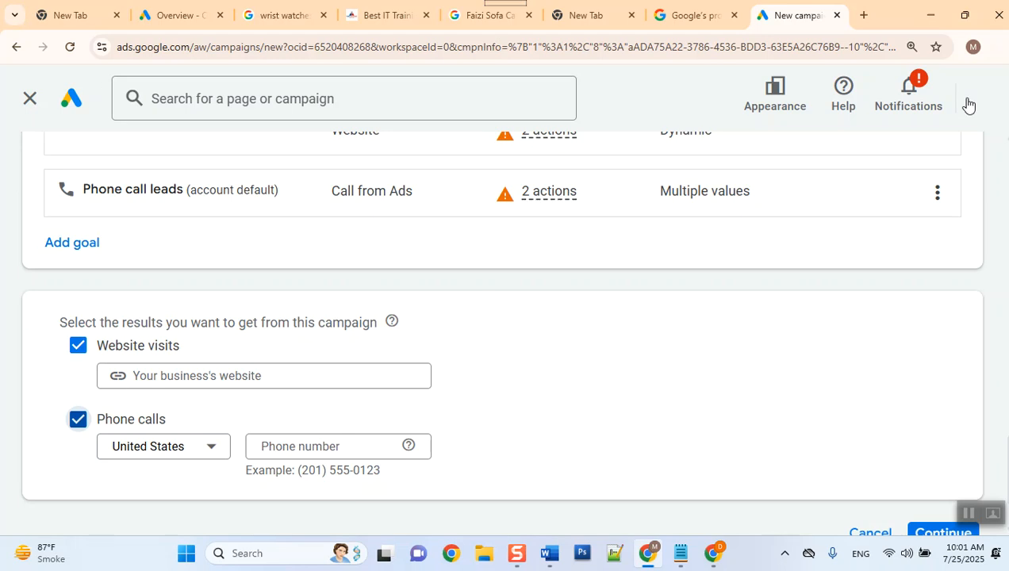
Step: Search Google for "peak solutions" in a new browser tab, open the institute's website and copy its address
{"action": "left_click", "coordinate": [862, 14]}
{"action": "type", "text": "p"}
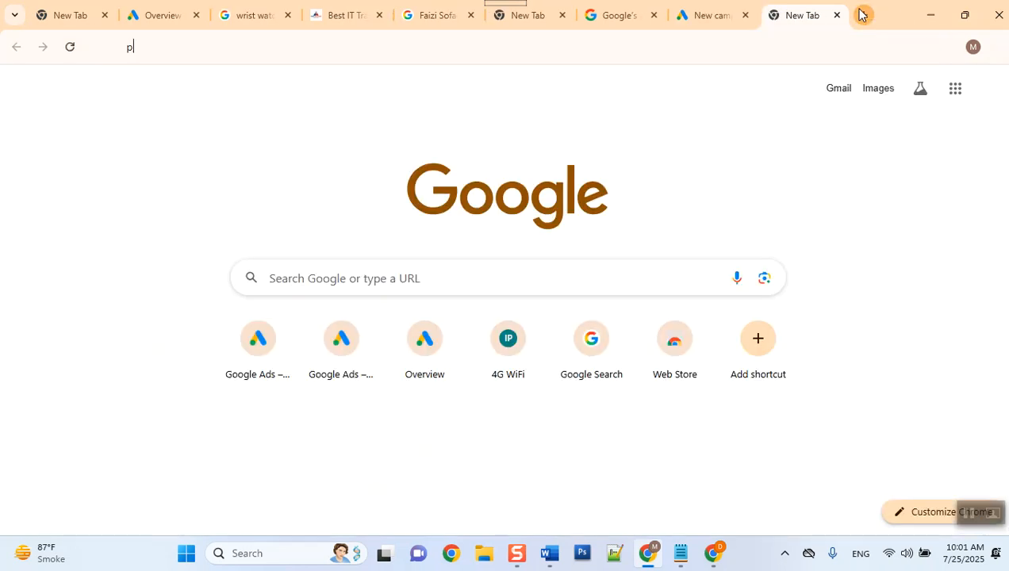
{"action": "type", "text": "eak solutions"}
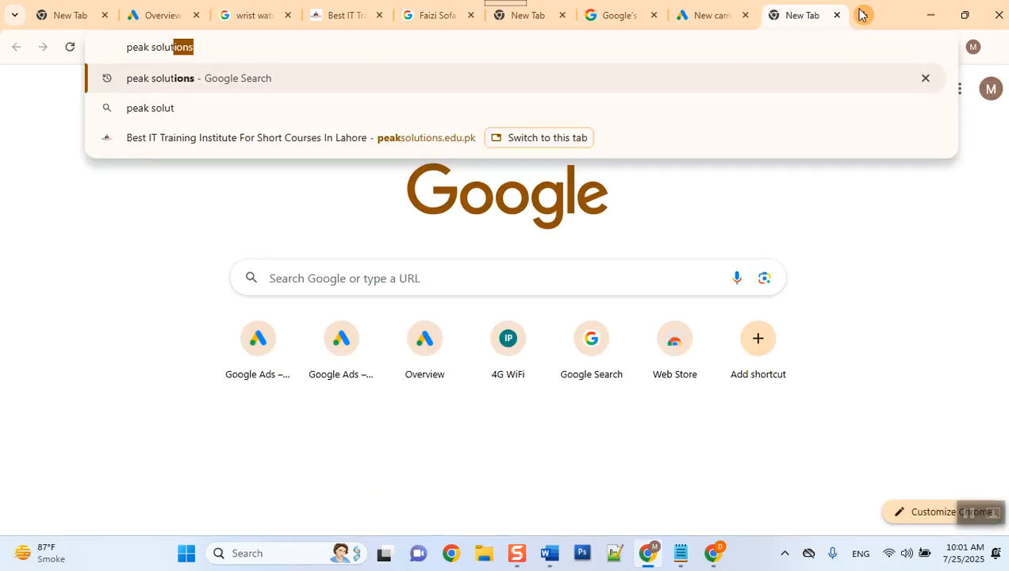
{"action": "key", "text": "Return"}
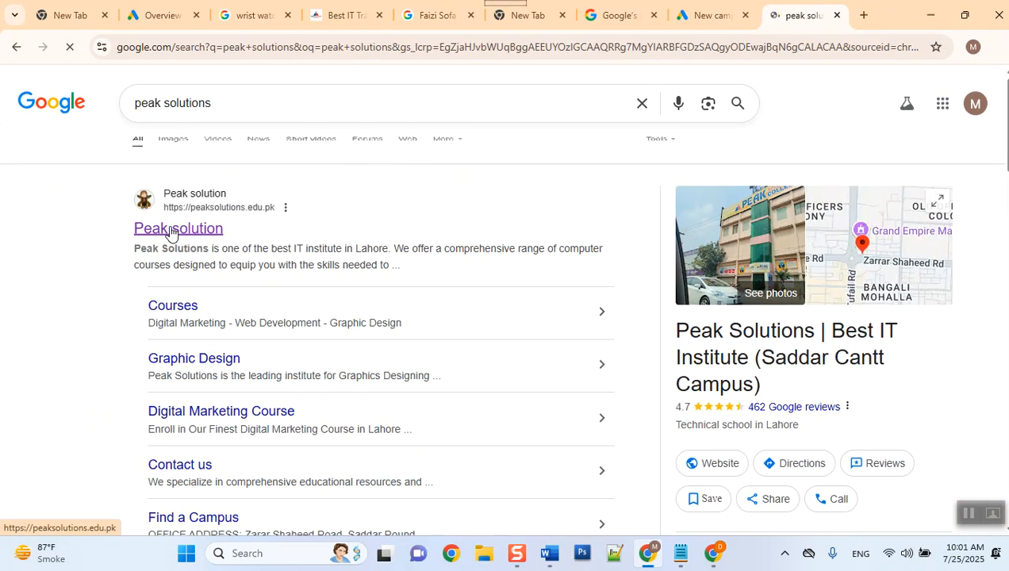
{"action": "left_click", "coordinate": [171, 231]}
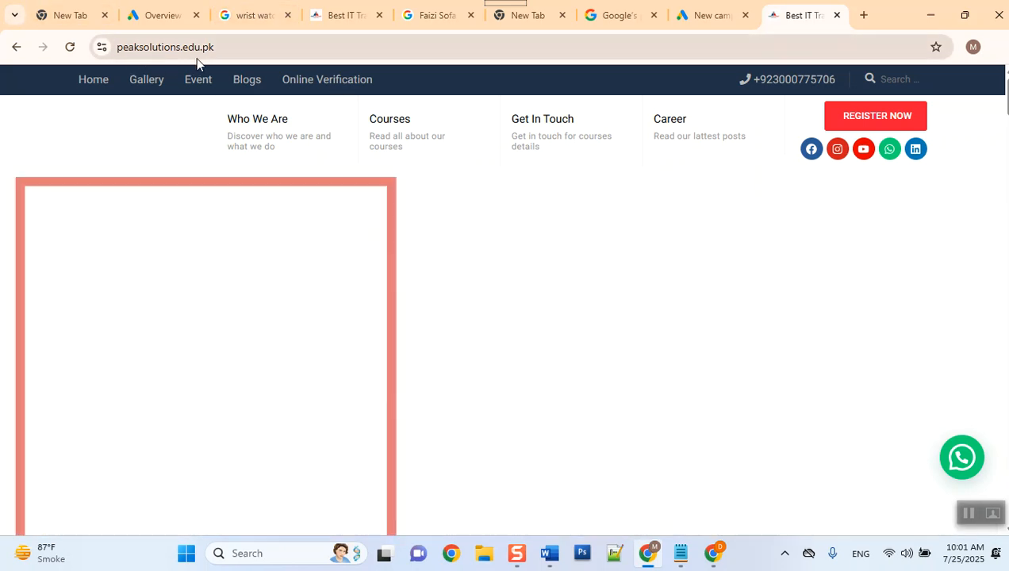
{"action": "left_click", "coordinate": [208, 48]}
{"action": "key", "text": "ctrl+c"}
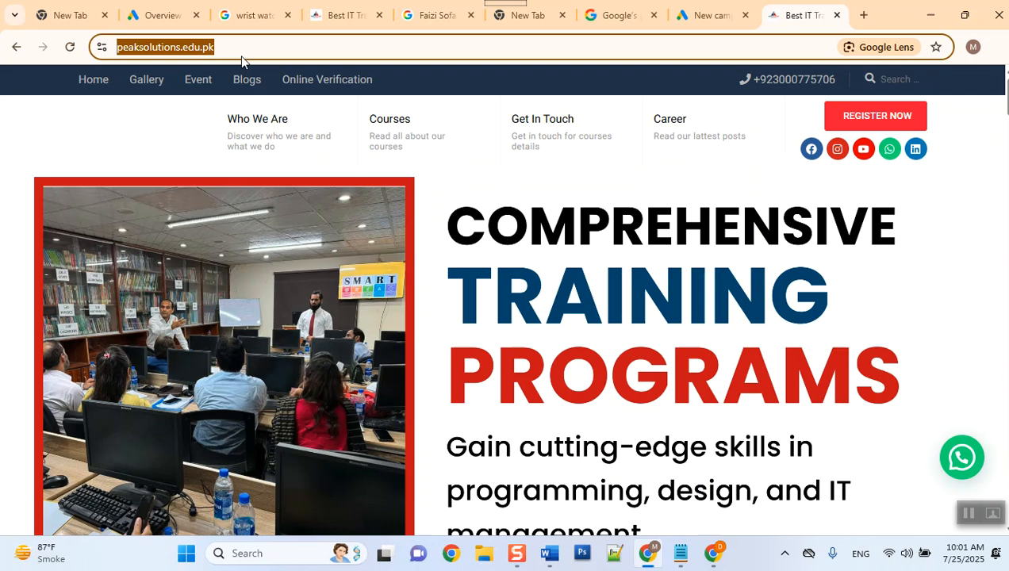
{"action": "left_click", "coordinate": [714, 11]}
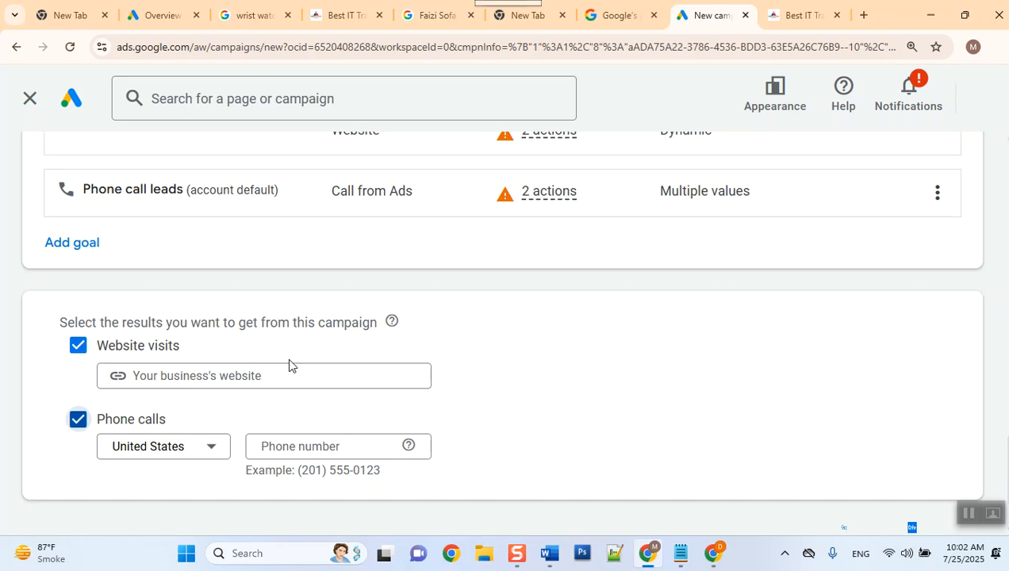
{"action": "left_click", "coordinate": [281, 381]}
{"action": "key", "text": "ctrl+v"}
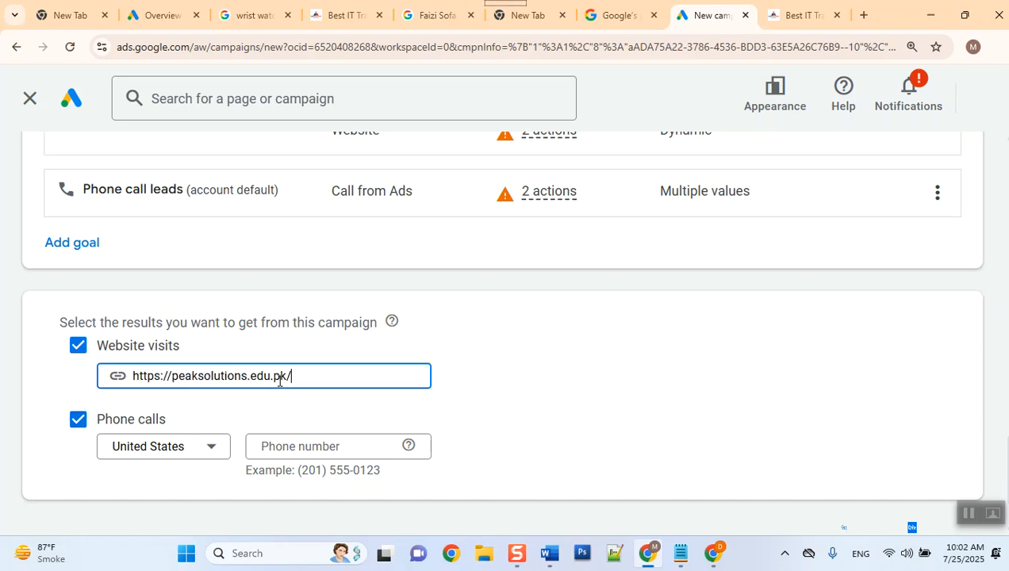
{"action": "left_click", "coordinate": [557, 386]}
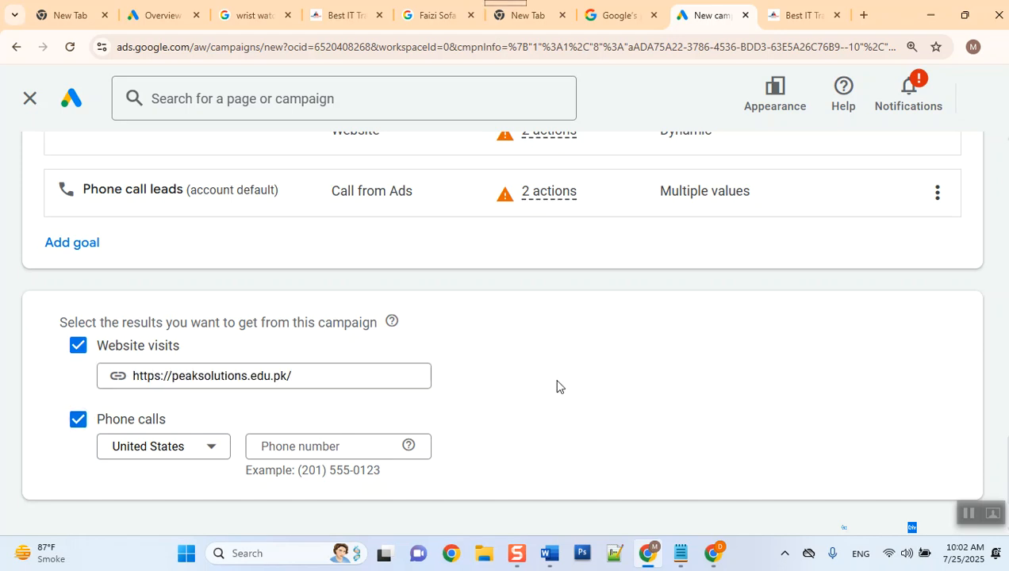
Step: Set the country for the phone calls number to Pakistan
{"action": "left_click", "coordinate": [150, 453]}
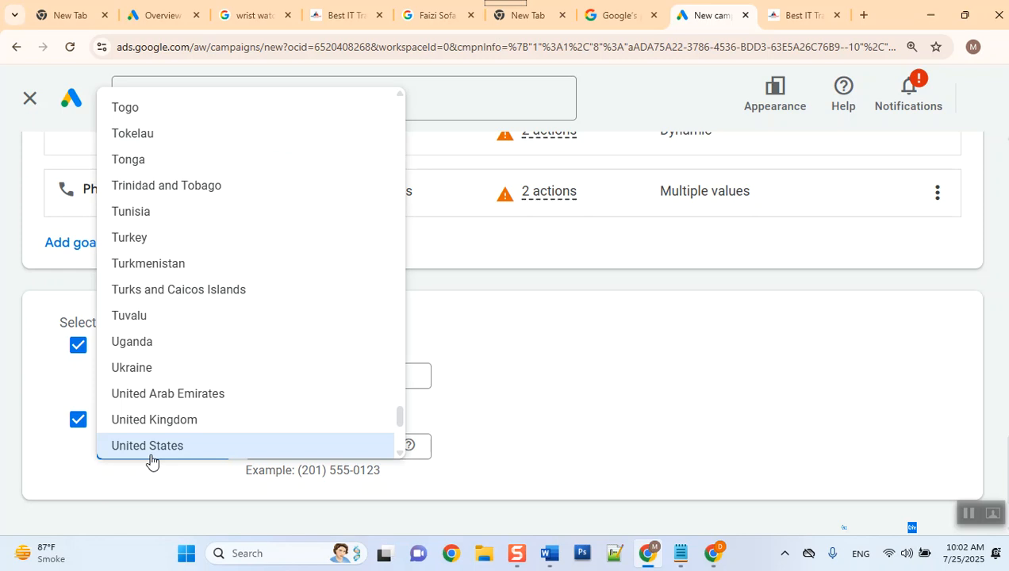
{"action": "scroll", "coordinate": [150, 459], "scroll_direction": "up", "scroll_amount": 15}
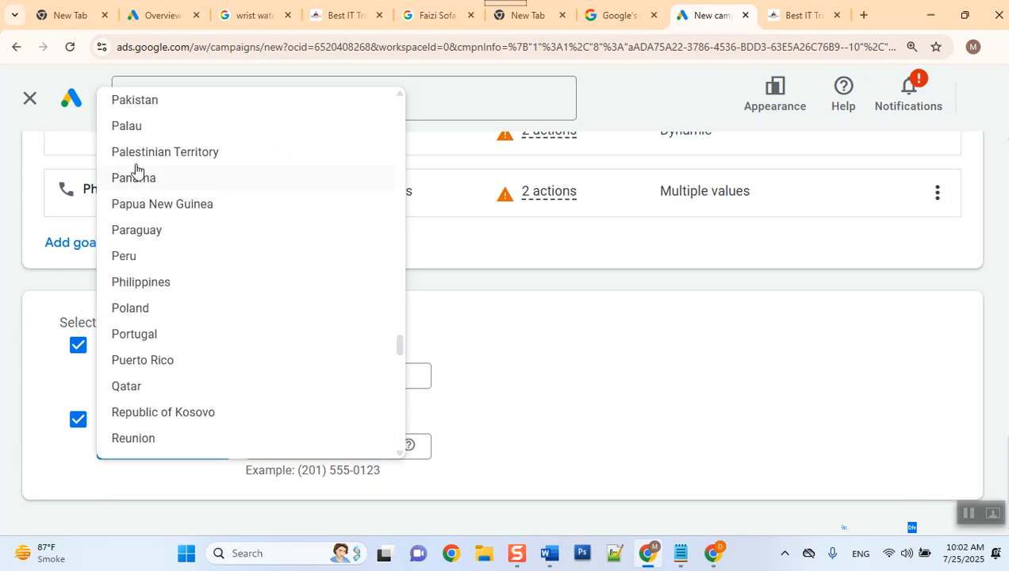
{"action": "left_click", "coordinate": [154, 100]}
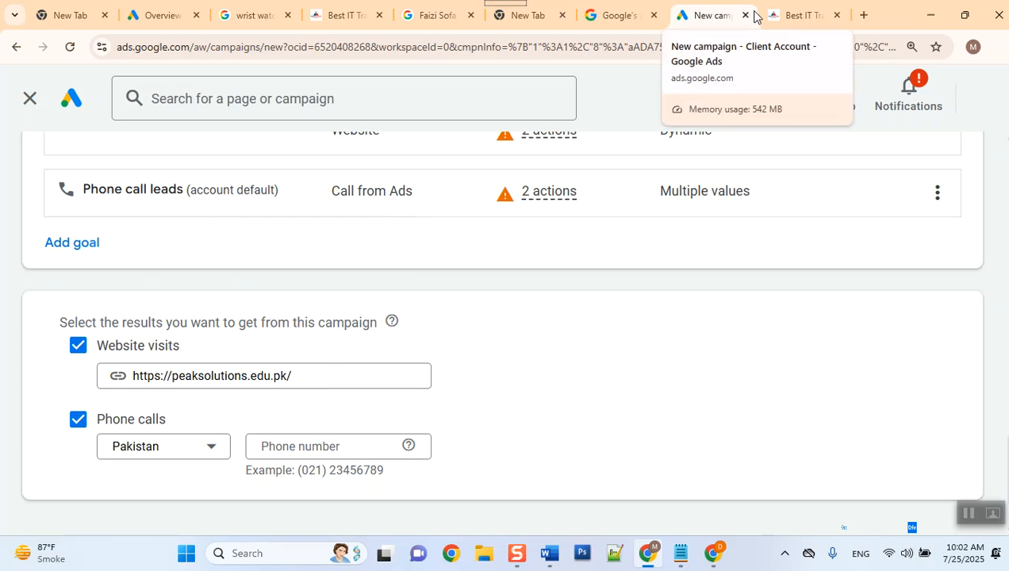
Step: Copy the contact phone number from the Peak Solutions website and paste it as the campaign's phone number
{"action": "left_click", "coordinate": [777, 16]}
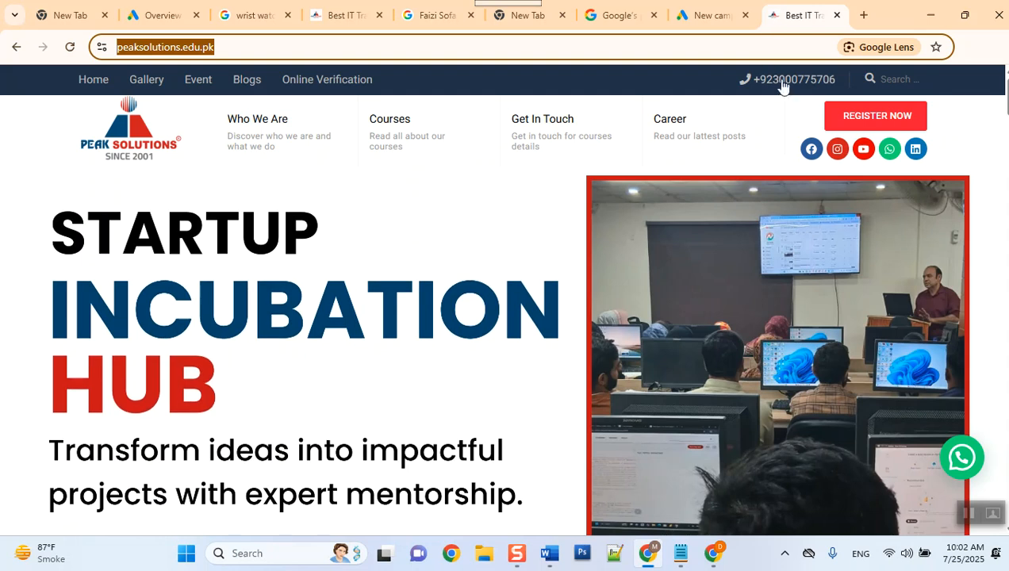
{"action": "left_click", "coordinate": [833, 87]}
{"action": "triple_click", "coordinate": [836, 82]}
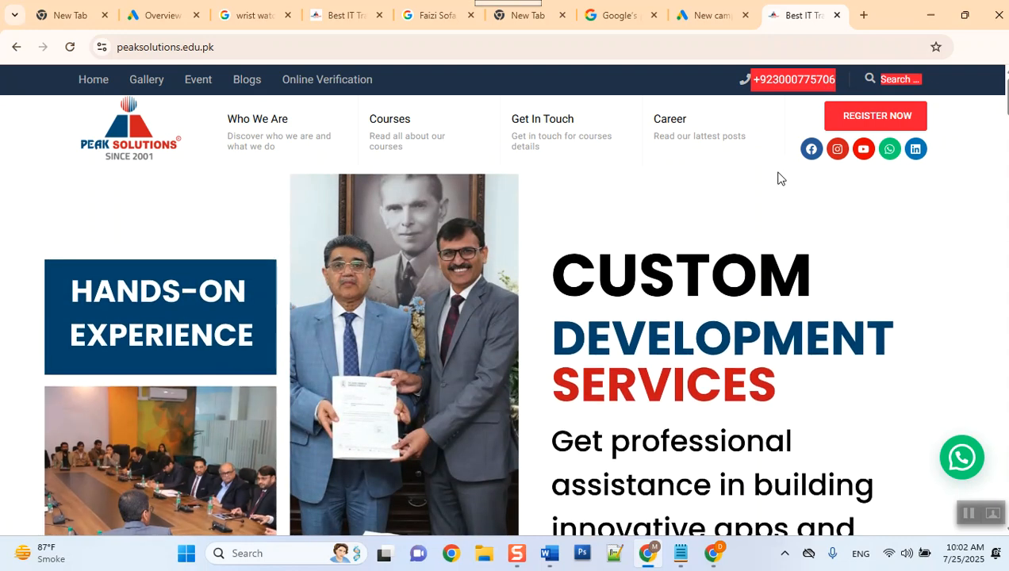
{"action": "left_click", "coordinate": [712, 15]}
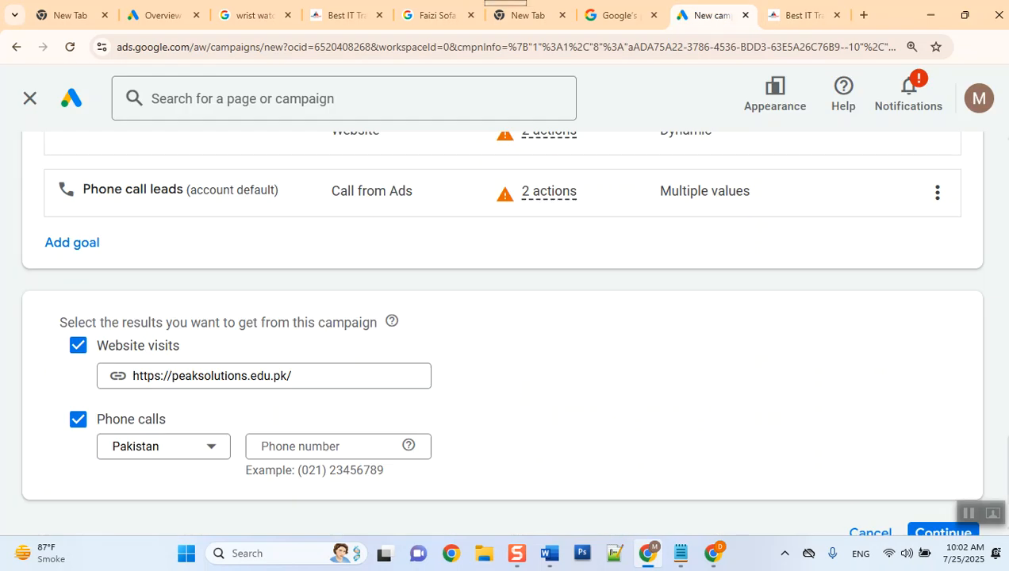
{"action": "left_click", "coordinate": [356, 448]}
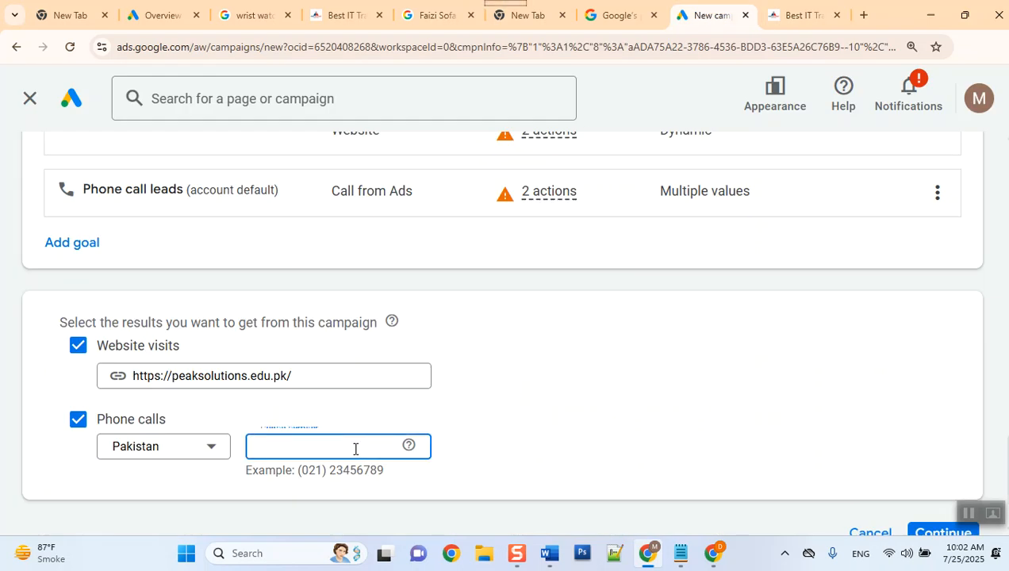
{"action": "key", "text": "ctrl+v"}
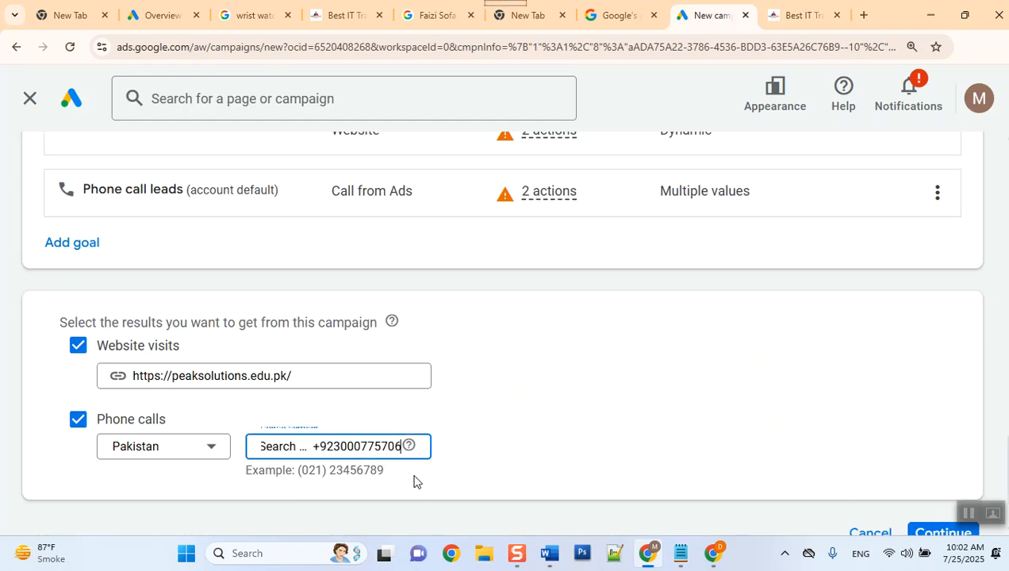
Step: Remove the stray search text and the country code from the pasted entry, leaving only the local phone number
{"action": "key", "text": "Left"}
{"action": "key", "text": "Left"}
{"action": "key", "text": "Left"}
{"action": "key", "text": "Left"}
{"action": "key", "text": "Left"}
{"action": "key", "text": "Left"}
{"action": "key", "text": "Left"}
{"action": "key", "text": "Left"}
{"action": "key", "text": "Left"}
{"action": "key", "text": "Left"}
{"action": "key", "text": "Left"}
{"action": "key", "text": "Left"}
{"action": "key", "text": "Right"}
{"action": "key", "text": "Right"}
{"action": "key", "text": "BackSpace"}
{"action": "key", "text": "BackSpace"}
{"action": "key", "text": "BackSpace"}
{"action": "key", "text": "BackSpace"}
{"action": "key", "text": "BackSpace"}
{"action": "key", "text": "BackSpace"}
{"action": "key", "text": "BackSpace"}
{"action": "key", "text": "BackSpace"}
{"action": "key", "text": "BackSpace"}
{"action": "key", "text": "BackSpace"}
{"action": "key", "text": "BackSpace"}
{"action": "key", "text": "BackSpace"}
{"action": "key", "text": "BackSpace"}
{"action": "key", "text": "BackSpace"}
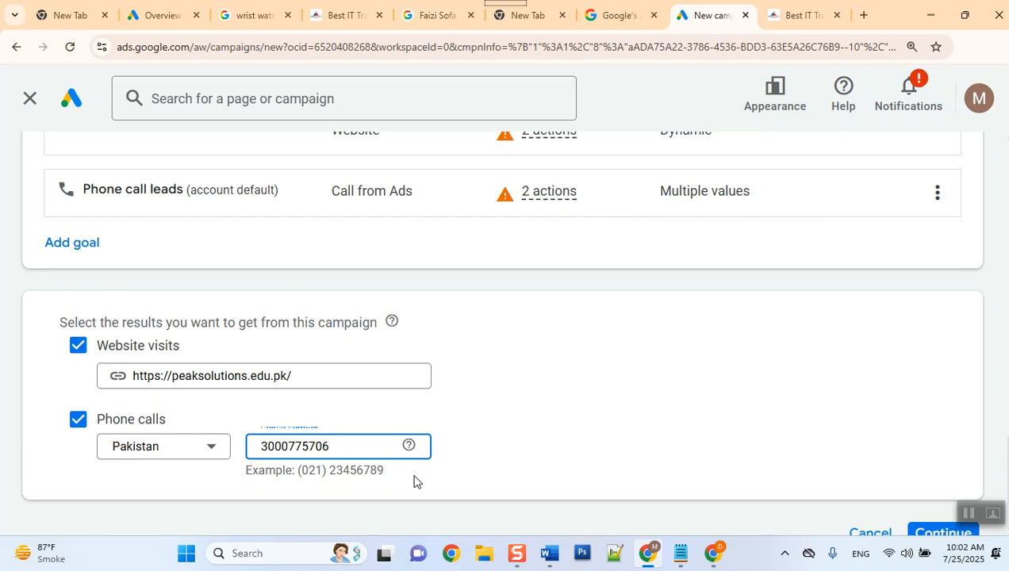
{"action": "left_click", "coordinate": [475, 459]}
{"action": "scroll", "coordinate": [475, 463], "scroll_direction": "down", "scroll_amount": 1}
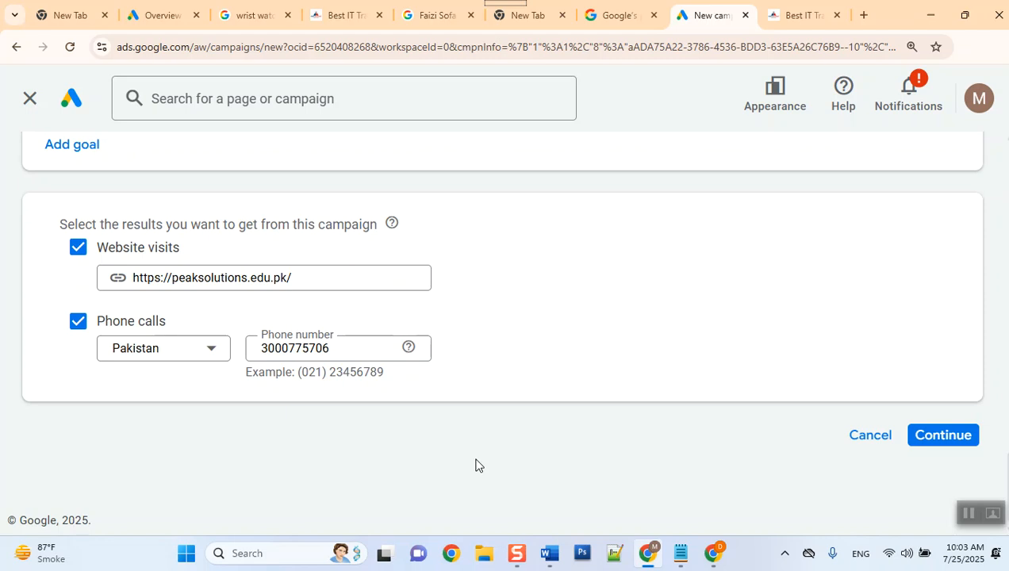
Step: Confirm the website visit and phone call results, name the campaign "digital marketing 500 August25 Sch 9to5", and continue
{"action": "left_click", "coordinate": [941, 441]}
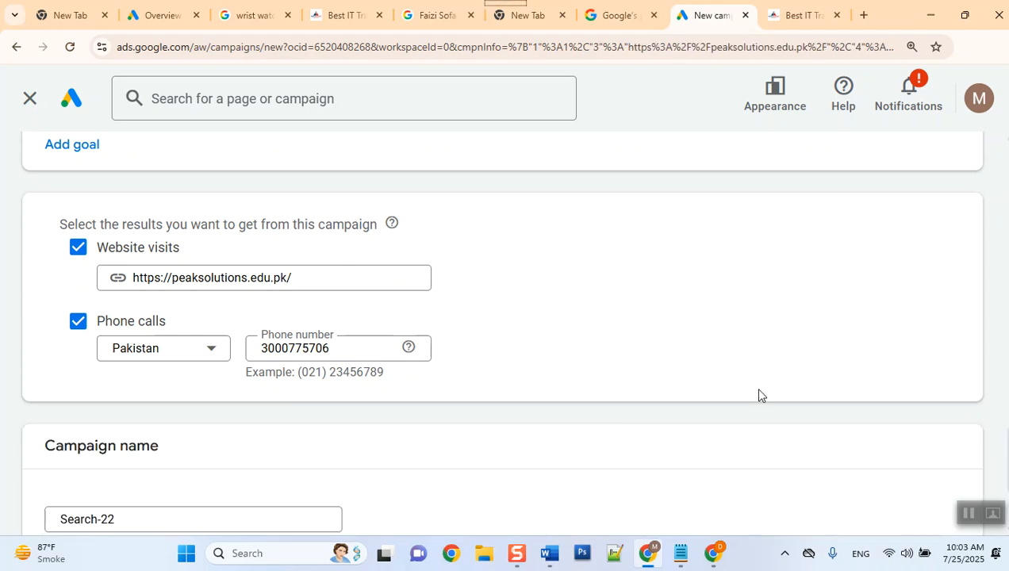
{"action": "scroll", "coordinate": [757, 392], "scroll_direction": "down", "scroll_amount": 2}
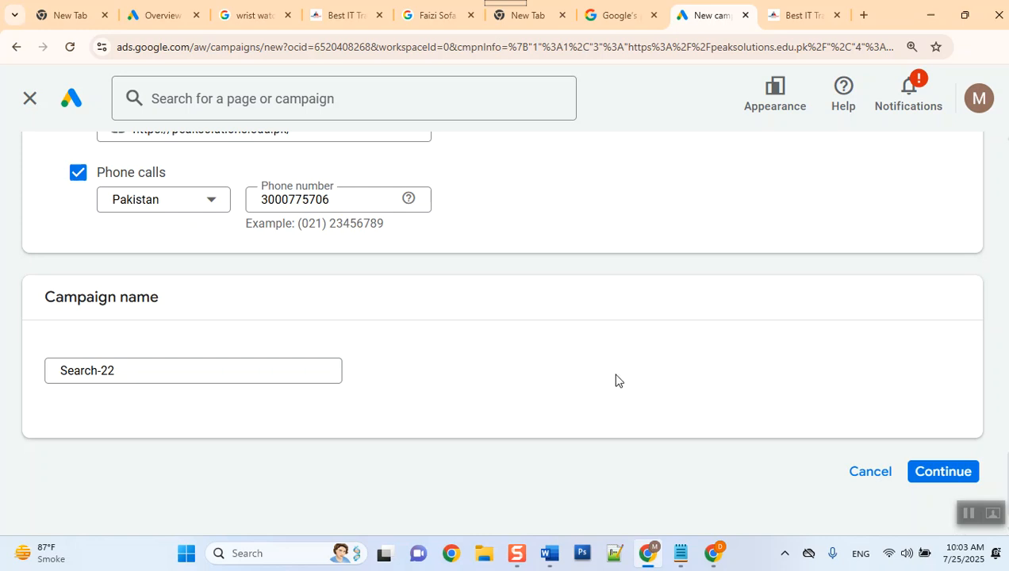
{"action": "left_click", "coordinate": [179, 370]}
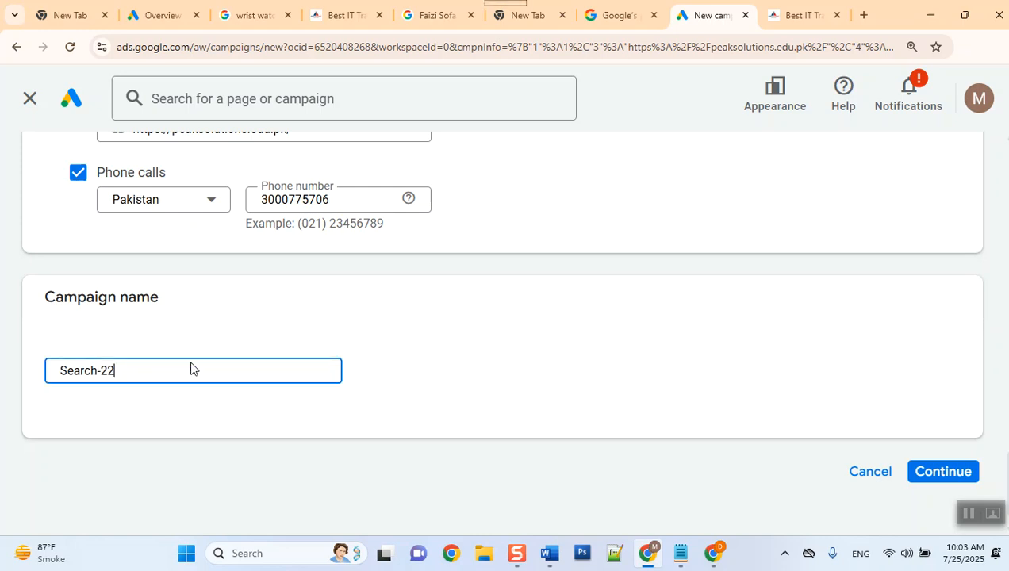
{"action": "key", "text": "BackSpace"}
{"action": "key", "text": "BackSpace"}
{"action": "key", "text": "BackSpace"}
{"action": "key", "text": "BackSpace"}
{"action": "key", "text": "BackSpace"}
{"action": "key", "text": "BackSpace"}
{"action": "key", "text": "BackSpace"}
{"action": "key", "text": "BackSpace"}
{"action": "key", "text": "BackSpace"}
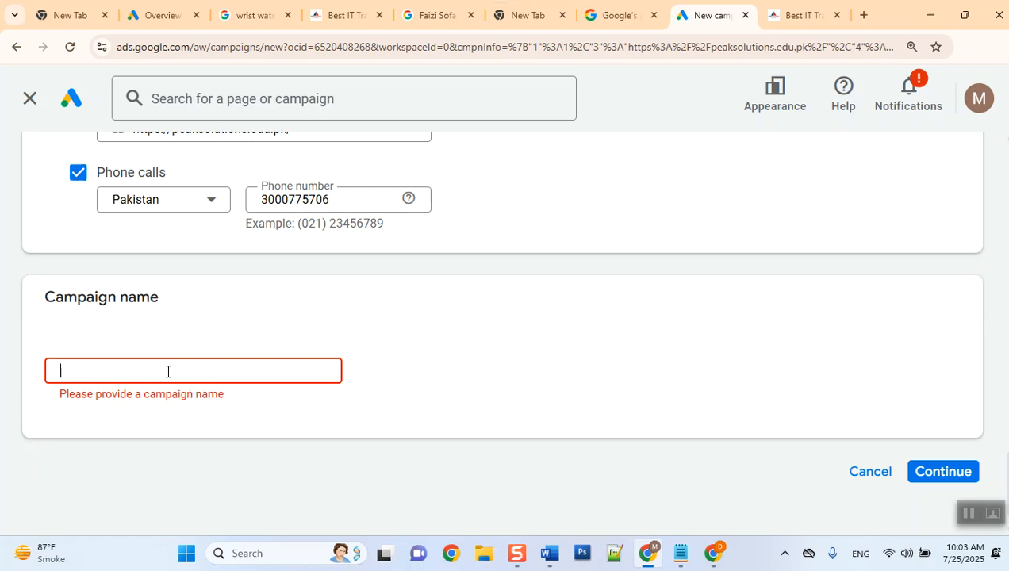
{"action": "type", "text": "digital"}
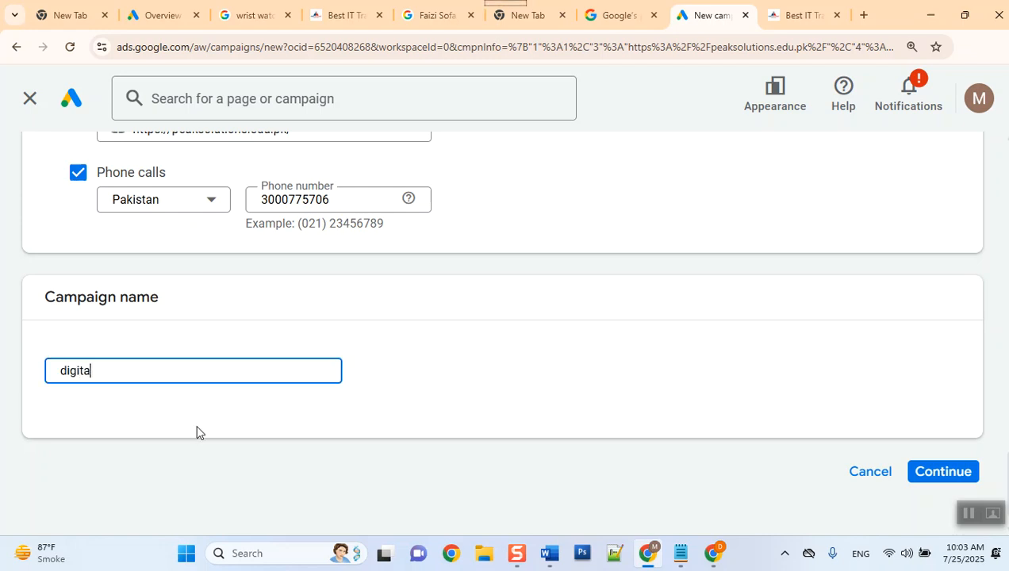
{"action": "type", "text": " marketing"}
{"action": "type", "text": "500"}
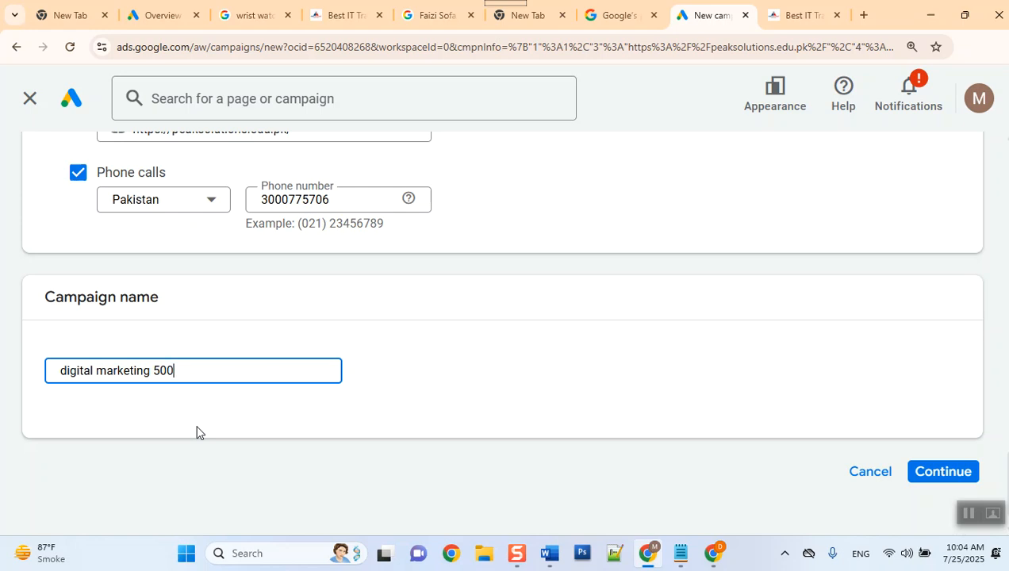
{"action": "type", "text": "August25"}
{"action": "type", "text": "Sch"}
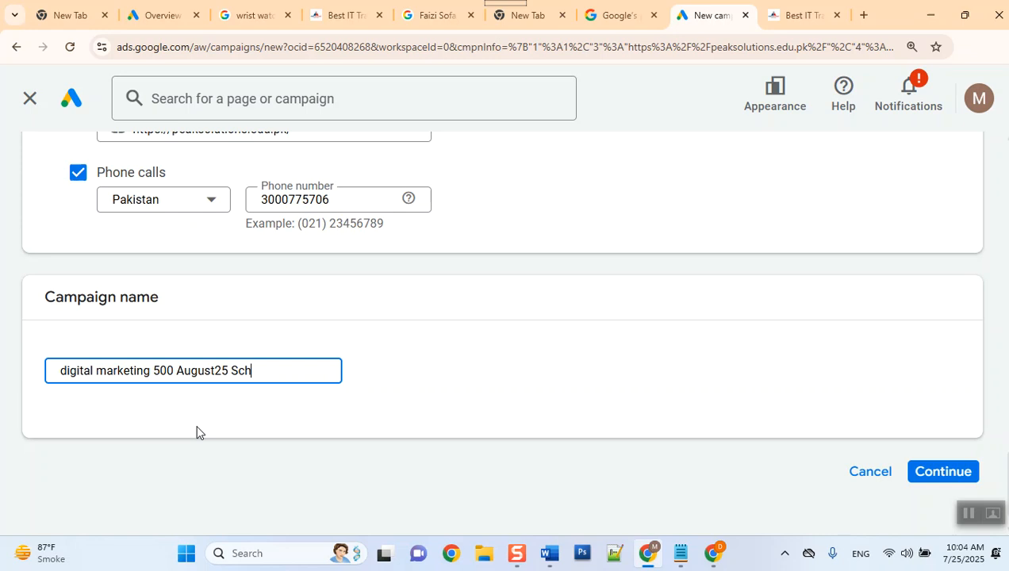
{"action": "type", "text": "9to5"}
{"action": "left_click", "coordinate": [944, 472]}
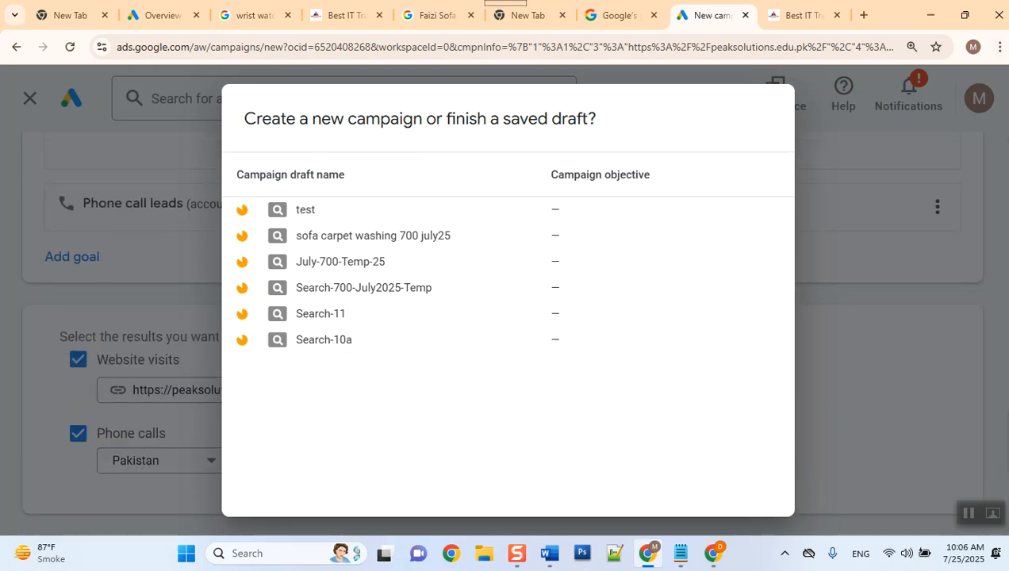
Step: Reduce the page zoom to 100% and start a new campaign instead of finishing a saved draft
{"action": "left_click", "coordinate": [999, 47]}
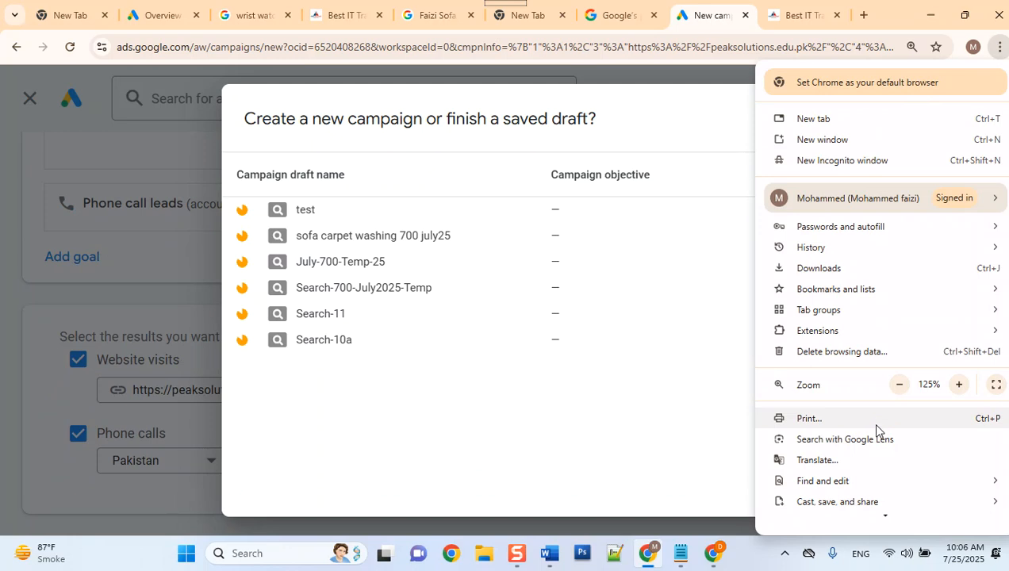
{"action": "left_click", "coordinate": [899, 386]}
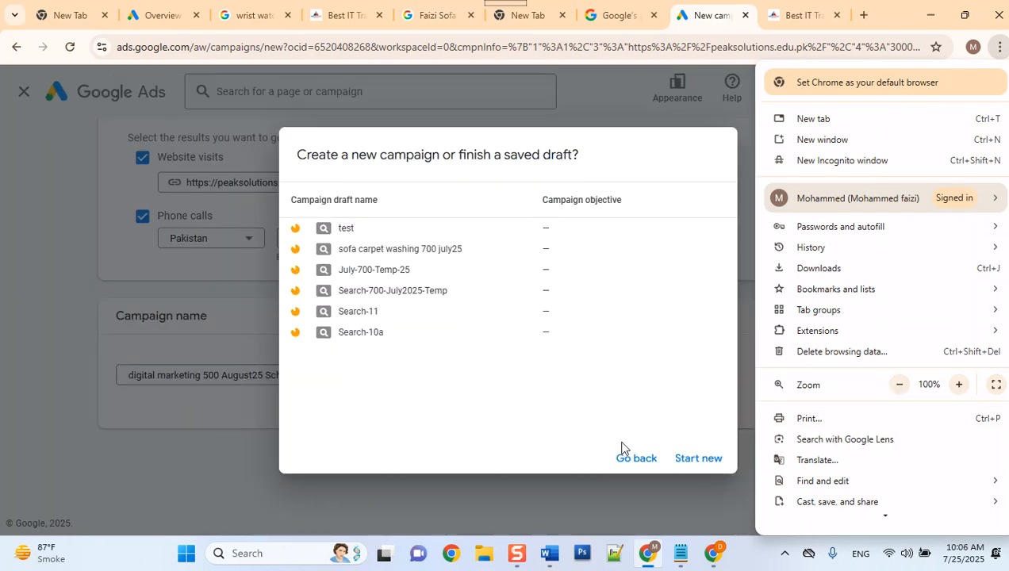
{"action": "left_click", "coordinate": [639, 151]}
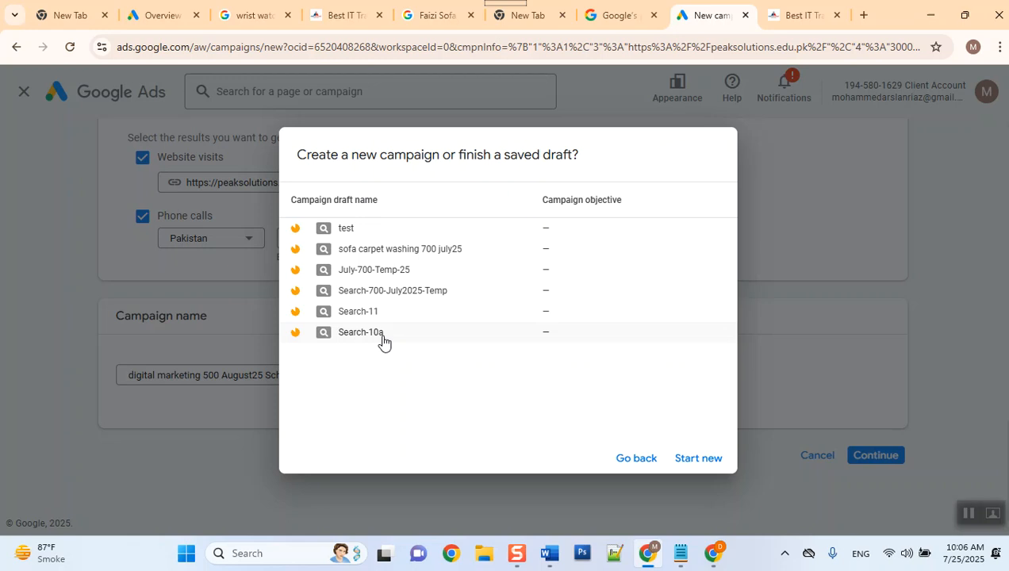
{"action": "left_click", "coordinate": [707, 464]}
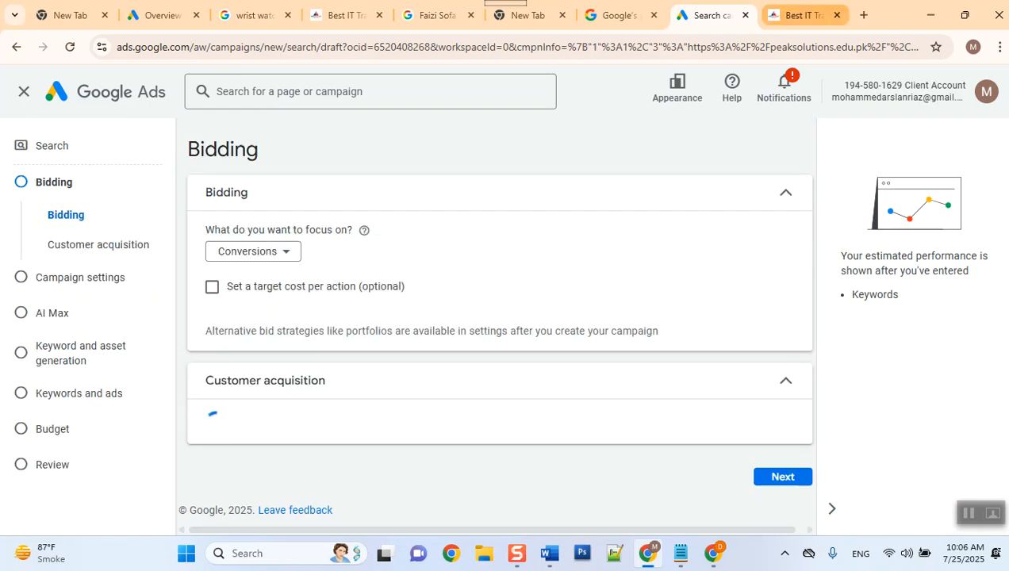
Step: Duplicate the campaign setup's browser tab and exit the setup in the copy, discarding its draft
{"action": "right_click", "coordinate": [701, 21]}
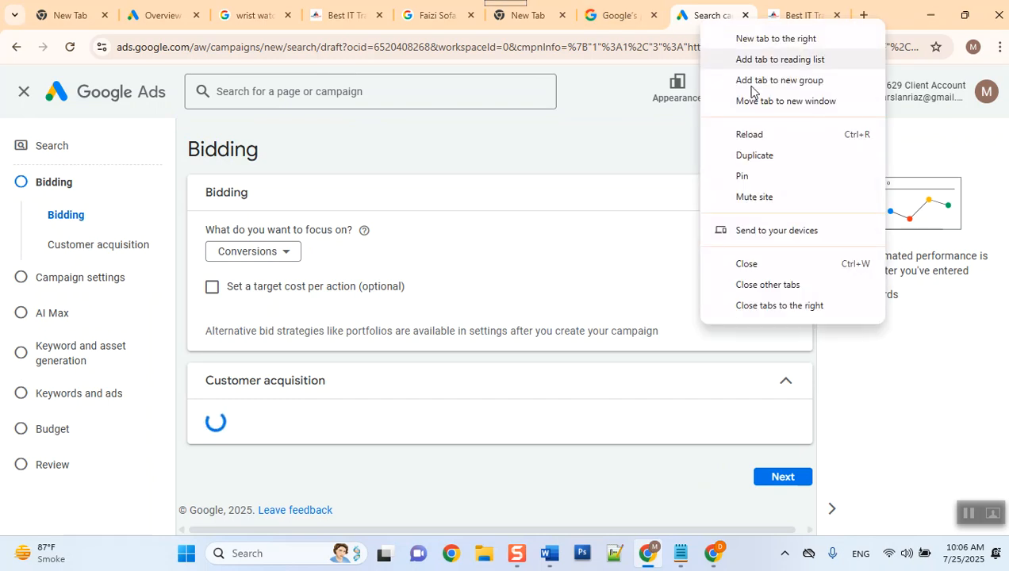
{"action": "left_click", "coordinate": [779, 158]}
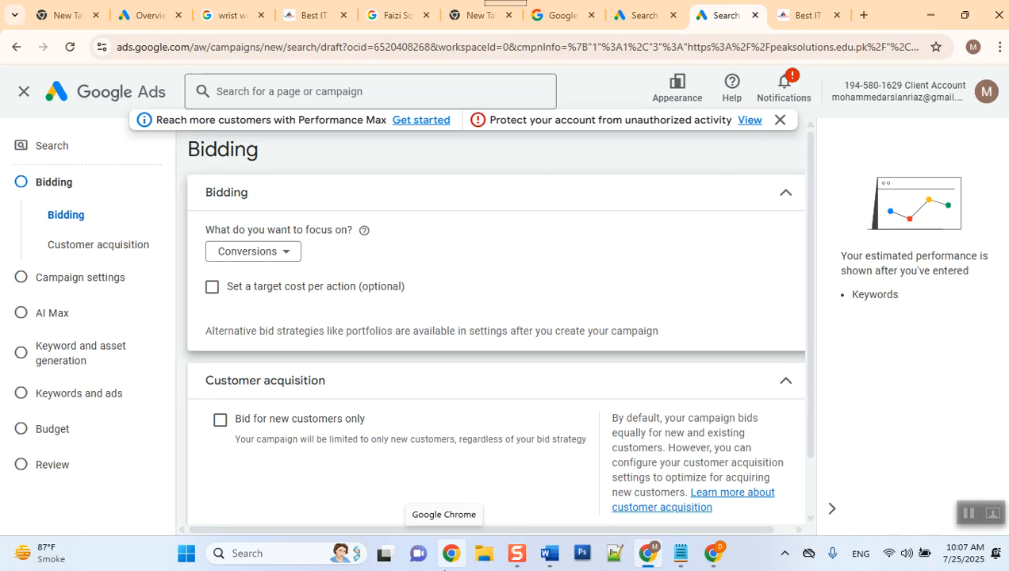
{"action": "left_click", "coordinate": [23, 90]}
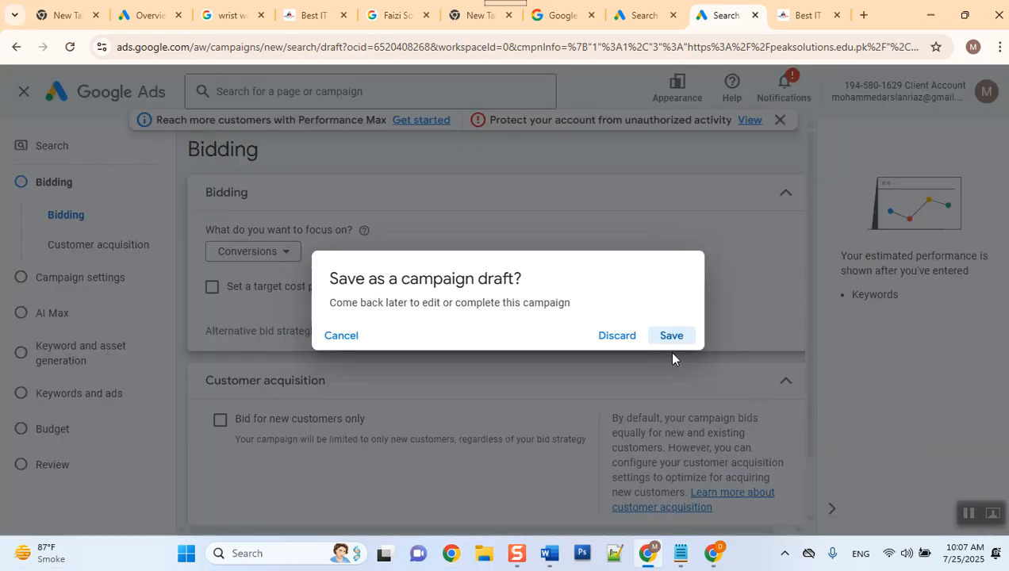
{"action": "left_click", "coordinate": [615, 338]}
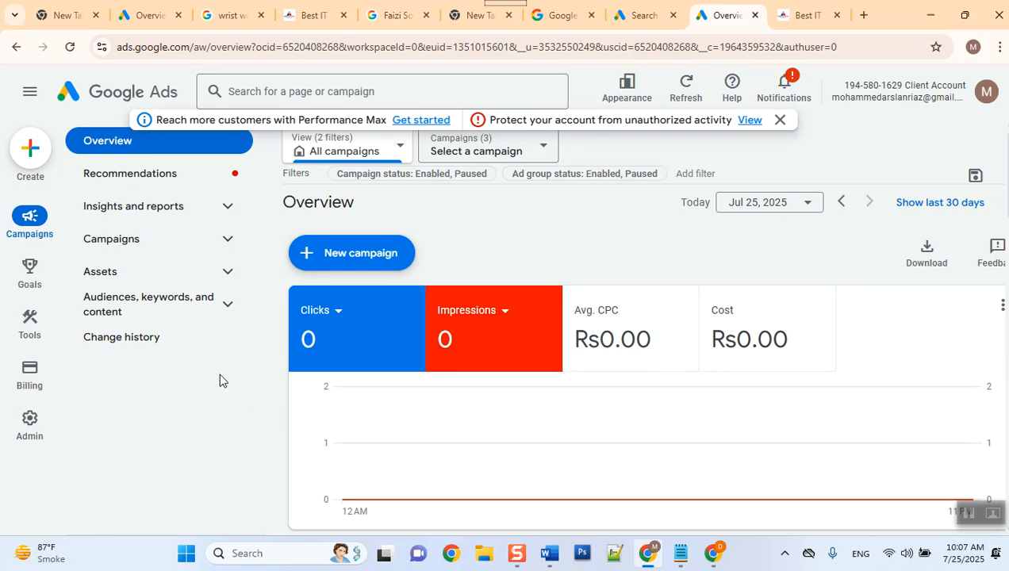
Step: Remove the Campaign #31 draft created 7/11/2024 4:50 PM from the draft campaigns on the account overview
{"action": "scroll", "coordinate": [406, 370], "scroll_direction": "down", "scroll_amount": 5}
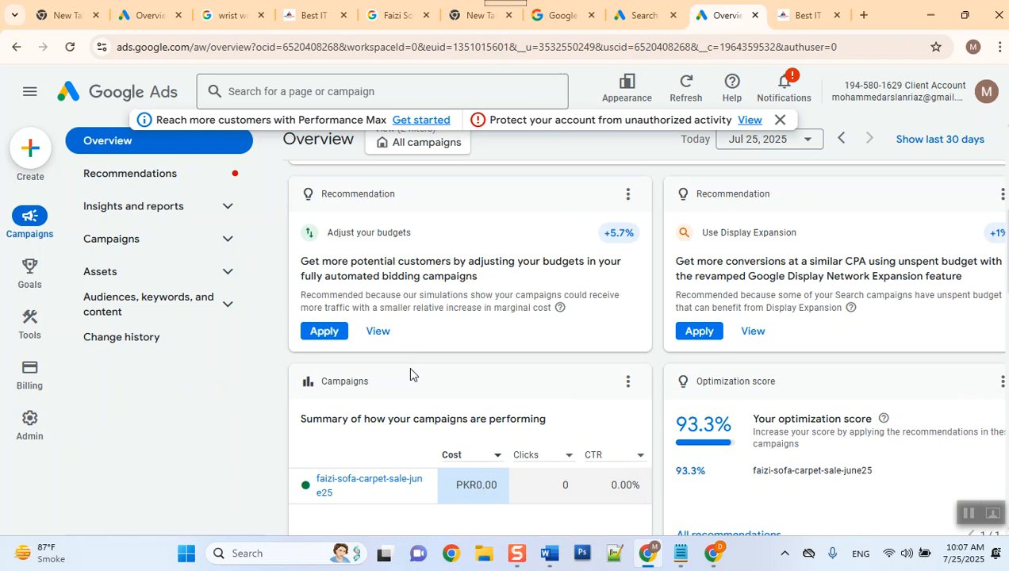
{"action": "scroll", "coordinate": [410, 371], "scroll_direction": "up", "scroll_amount": 5}
{"action": "scroll", "coordinate": [410, 371], "scroll_direction": "down", "scroll_amount": 3}
{"action": "scroll", "coordinate": [410, 371], "scroll_direction": "down", "scroll_amount": 3}
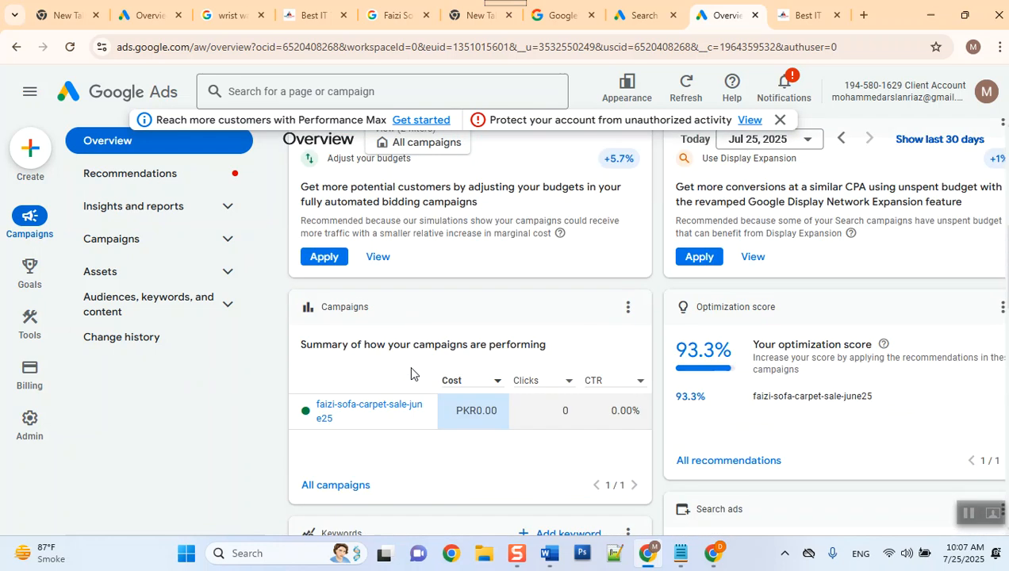
{"action": "scroll", "coordinate": [410, 373], "scroll_direction": "down", "scroll_amount": 2}
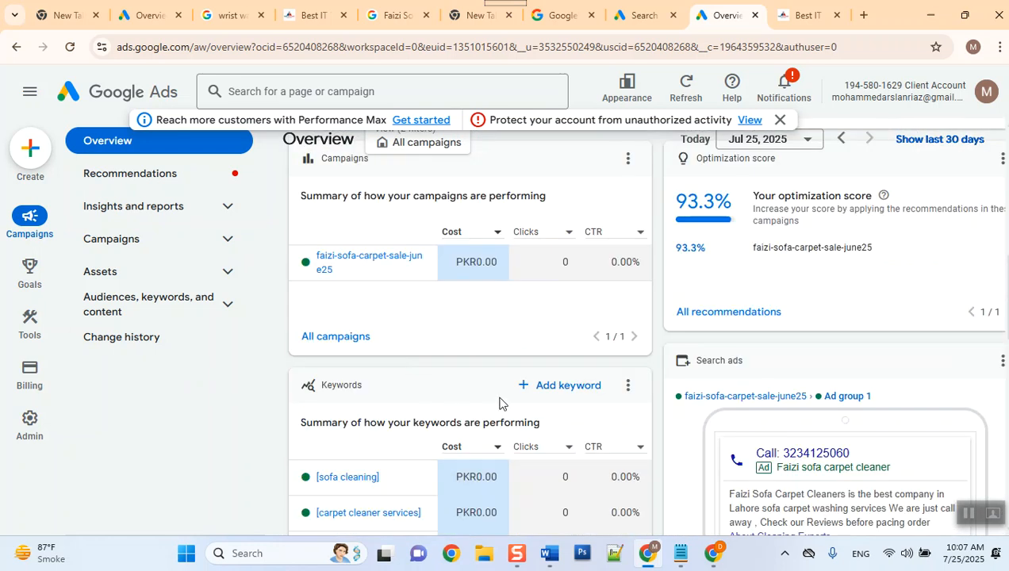
{"action": "scroll", "coordinate": [666, 383], "scroll_direction": "down", "scroll_amount": 3}
{"action": "scroll", "coordinate": [666, 383], "scroll_direction": "down", "scroll_amount": 1}
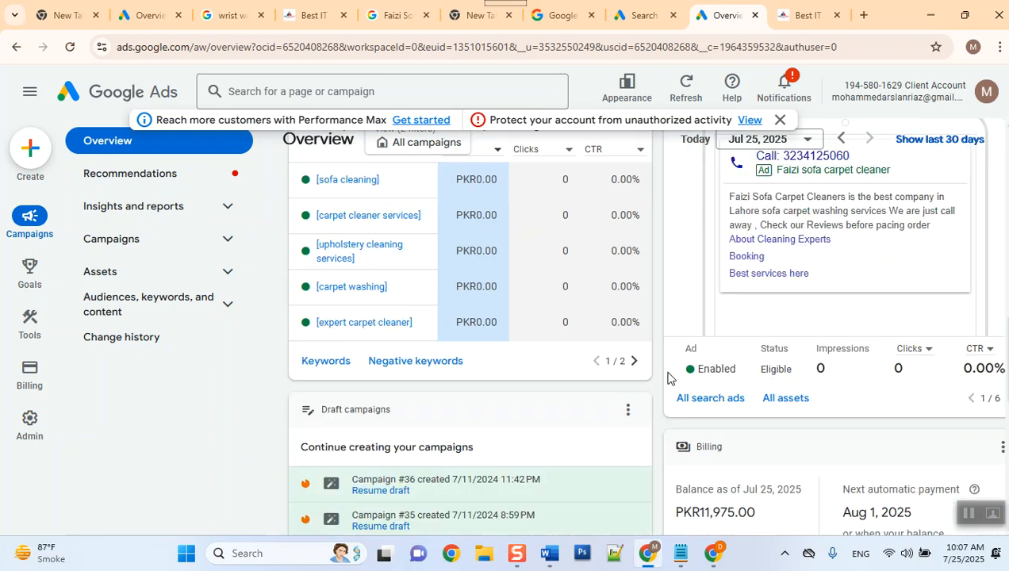
{"action": "scroll", "coordinate": [542, 454], "scroll_direction": "down", "scroll_amount": 1}
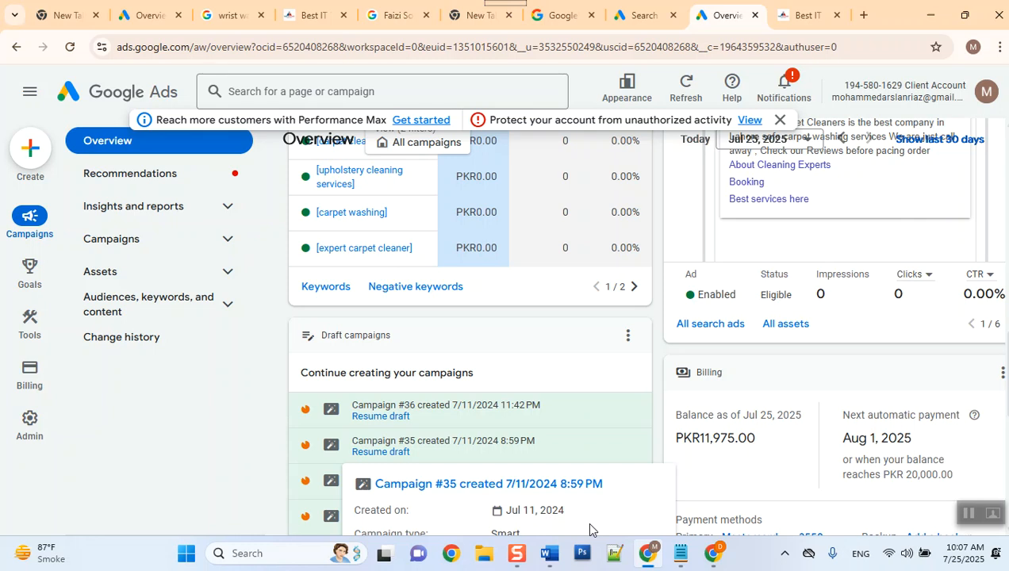
{"action": "scroll", "coordinate": [535, 373], "scroll_direction": "down", "scroll_amount": 1}
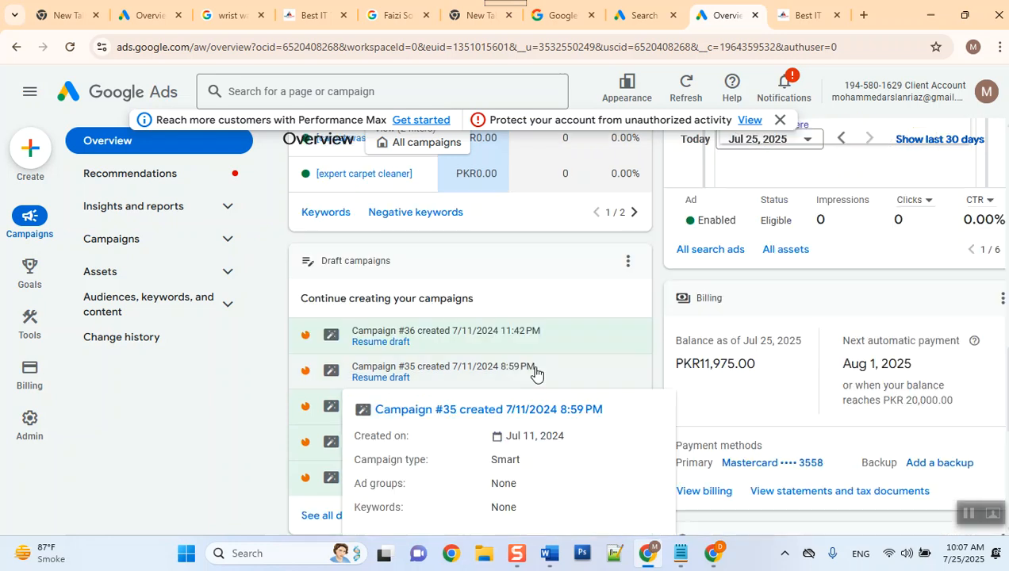
{"action": "mouse_move", "coordinate": [480, 333]}
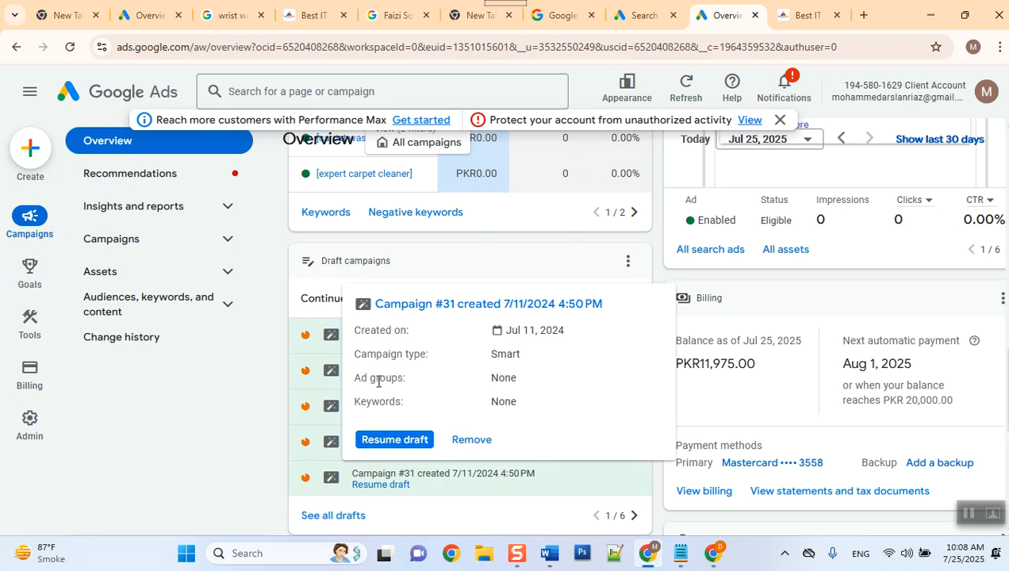
{"action": "left_click", "coordinate": [452, 441]}
{"action": "left_click", "coordinate": [599, 319]}
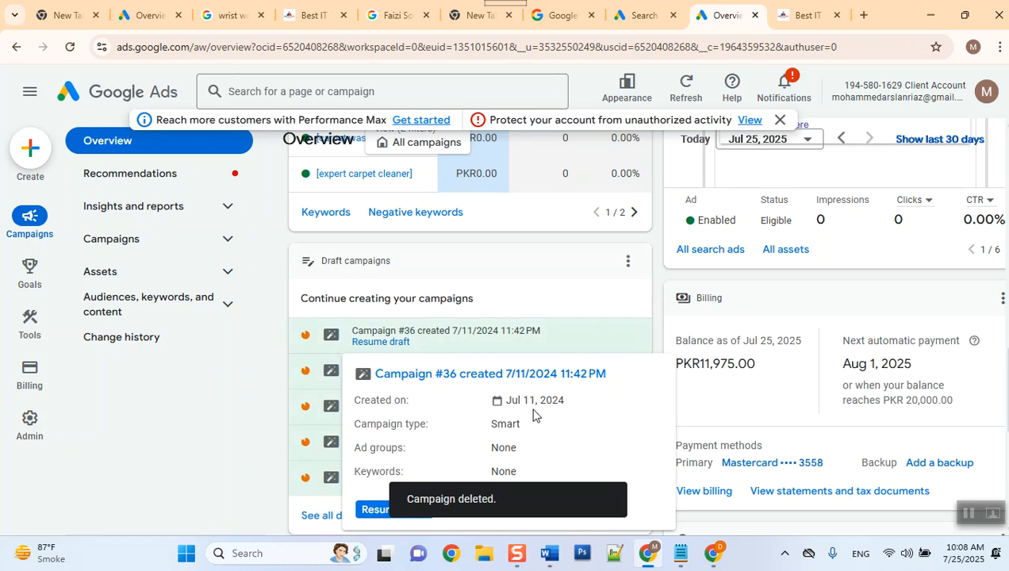
Step: Remove the Campaign #30 and Campaign #29 drafts from the draft campaigns
{"action": "scroll", "coordinate": [531, 417], "scroll_direction": "down", "scroll_amount": 2}
{"action": "mouse_move", "coordinate": [388, 327]}
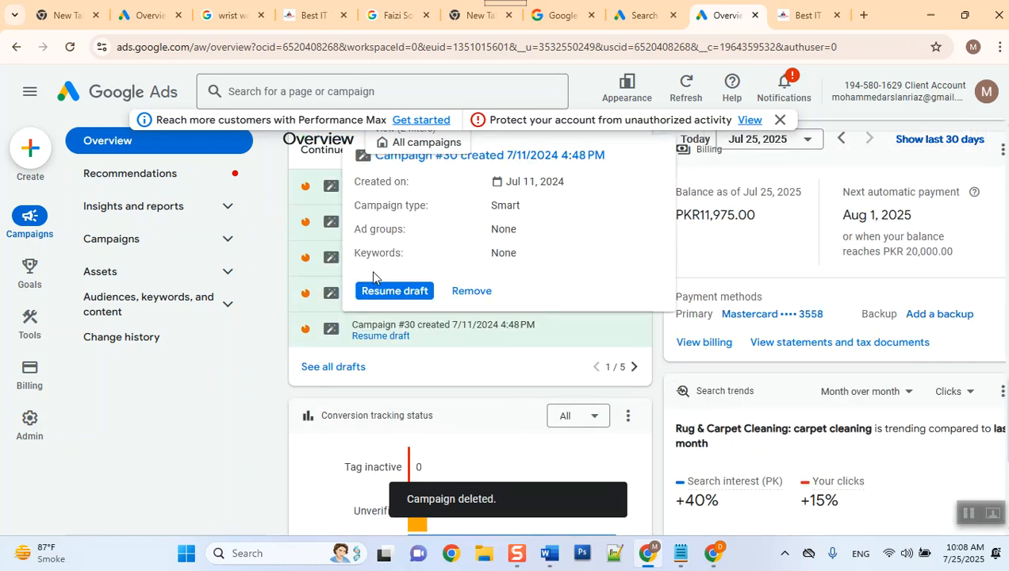
{"action": "left_click", "coordinate": [473, 291]}
{"action": "left_click", "coordinate": [609, 318]}
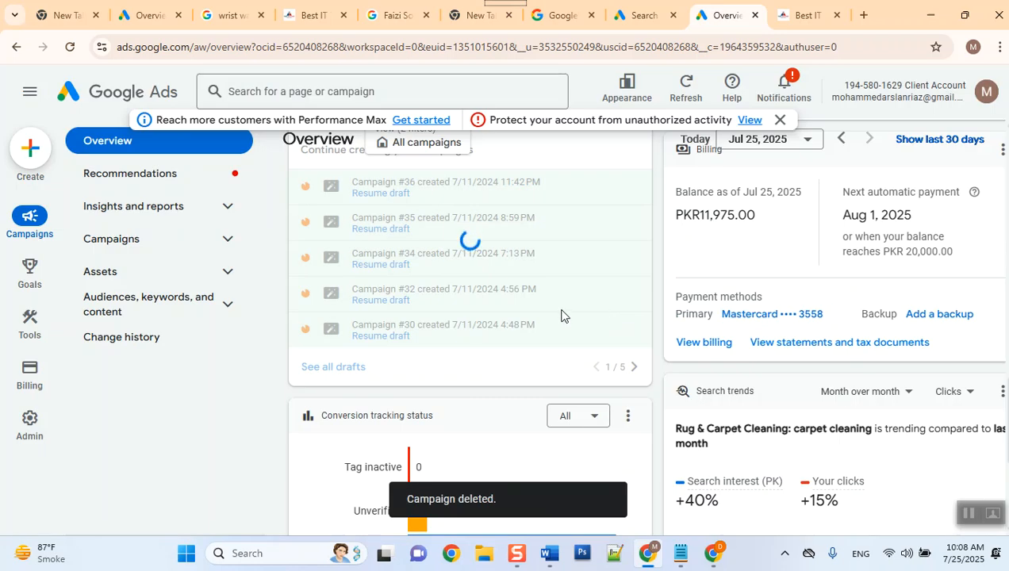
{"action": "mouse_move", "coordinate": [542, 318]}
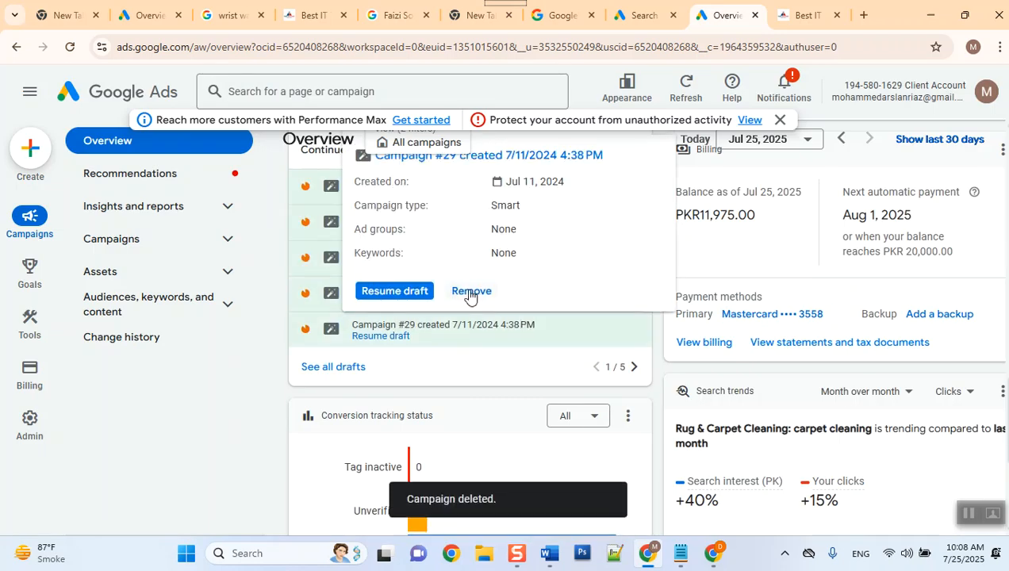
{"action": "left_click", "coordinate": [470, 293]}
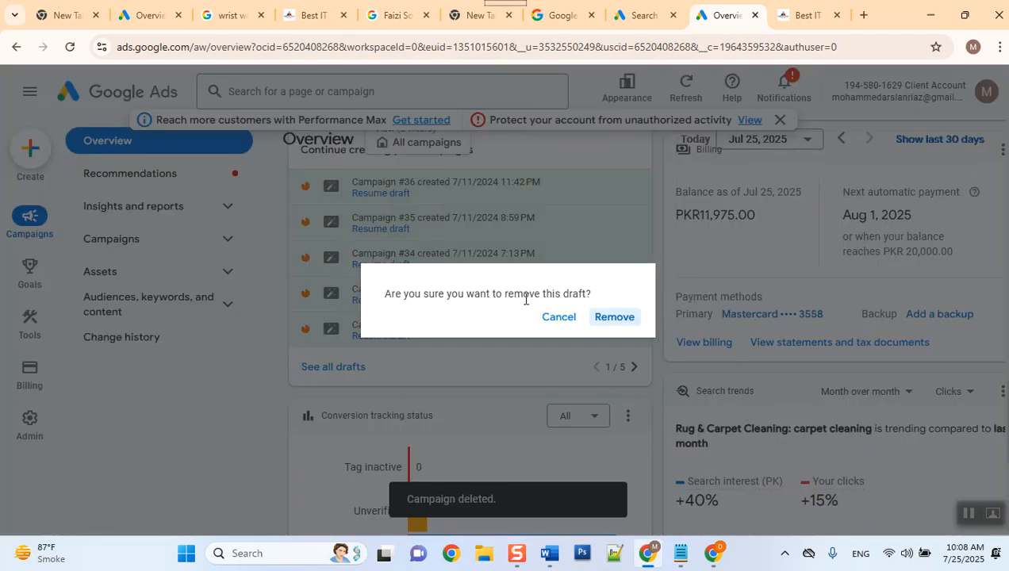
{"action": "left_click", "coordinate": [612, 318]}
Step: Remove the Professional Carpet Cleaning draft from the draft campaigns
{"action": "mouse_move", "coordinate": [522, 322]}
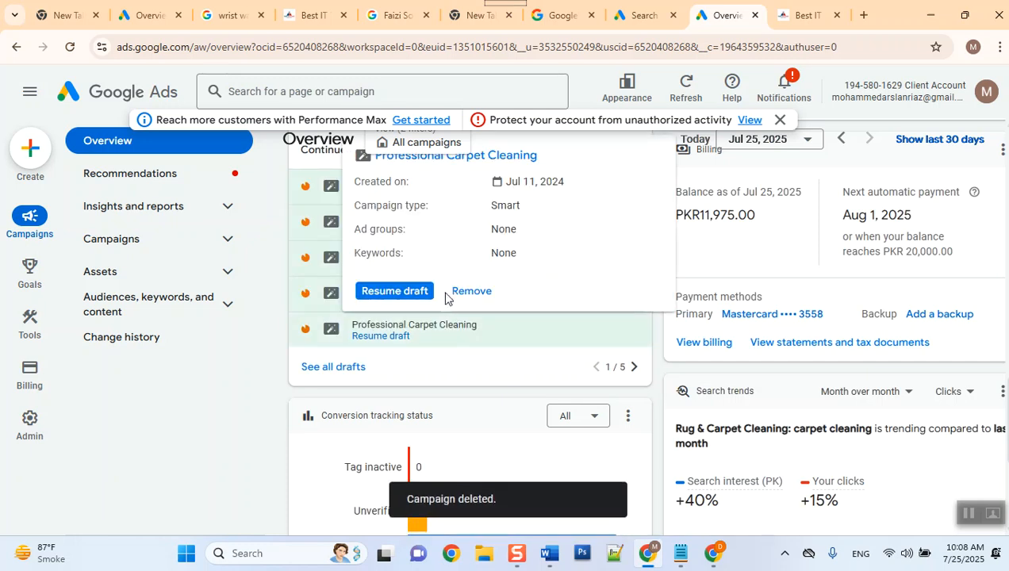
{"action": "left_click", "coordinate": [472, 291]}
{"action": "left_click", "coordinate": [611, 318]}
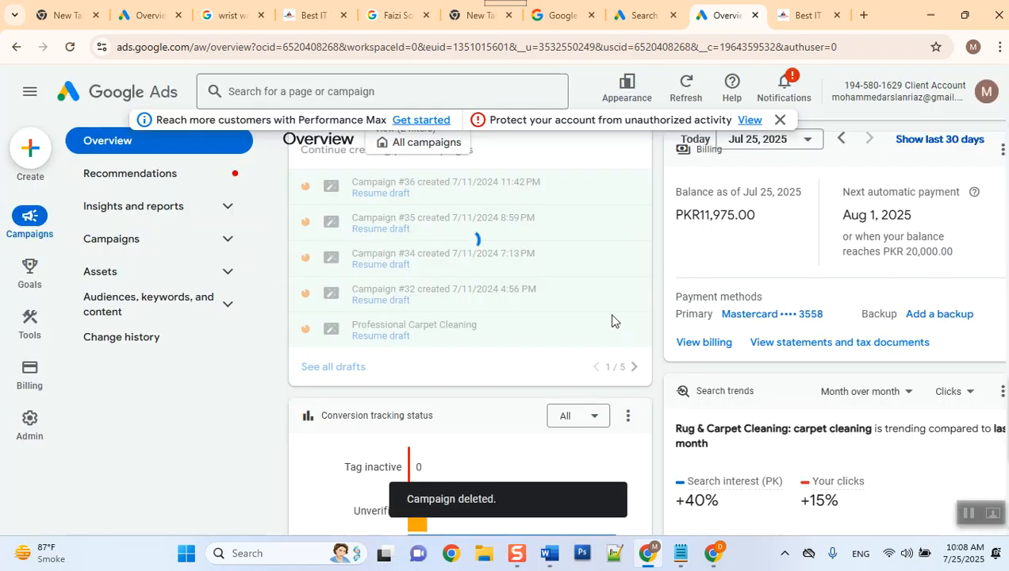
Step: Remove the Campaign #32 and Campaign #34 drafts from the draft campaigns
{"action": "mouse_move", "coordinate": [554, 310]}
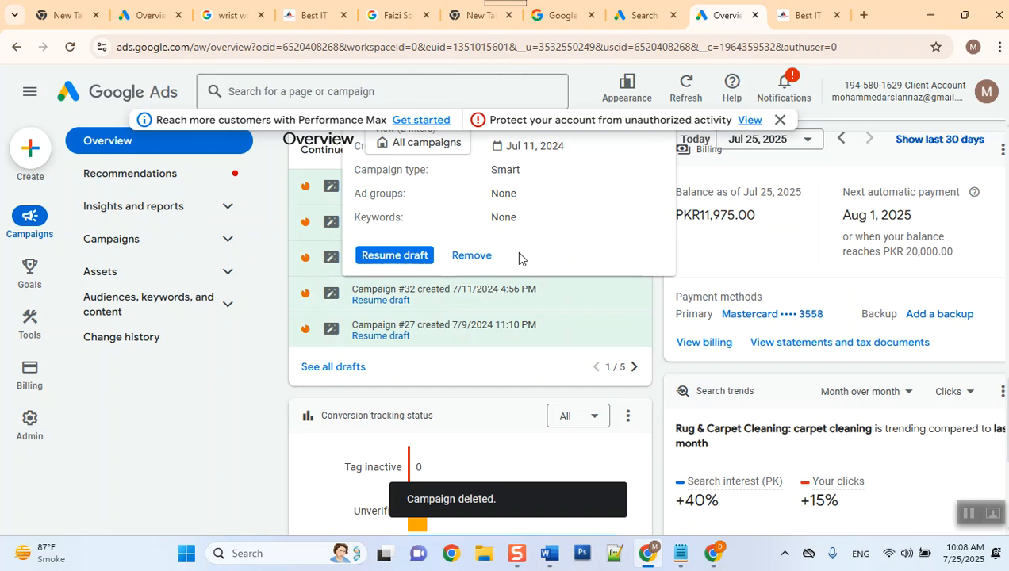
{"action": "left_click", "coordinate": [473, 256]}
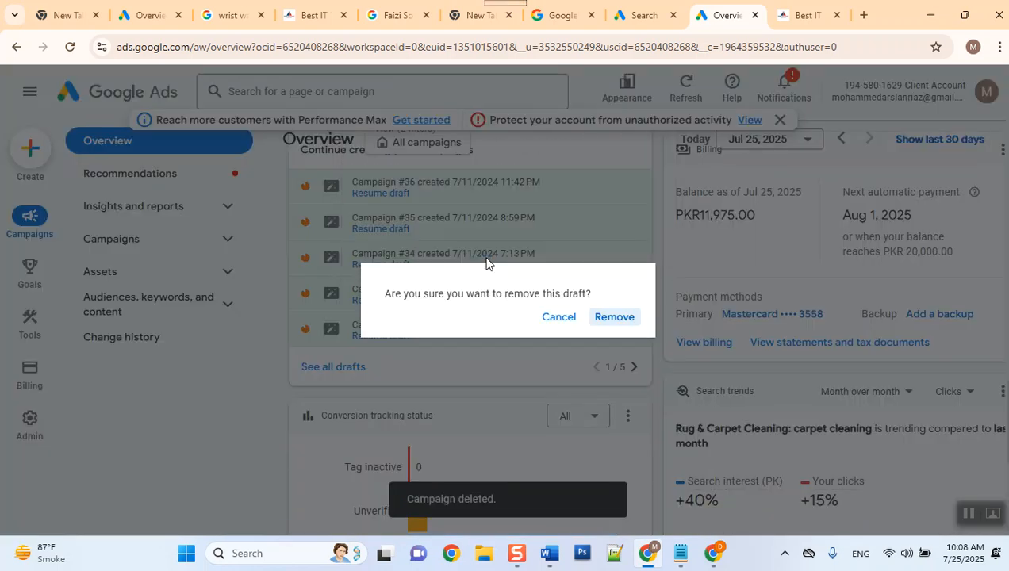
{"action": "left_click", "coordinate": [616, 316]}
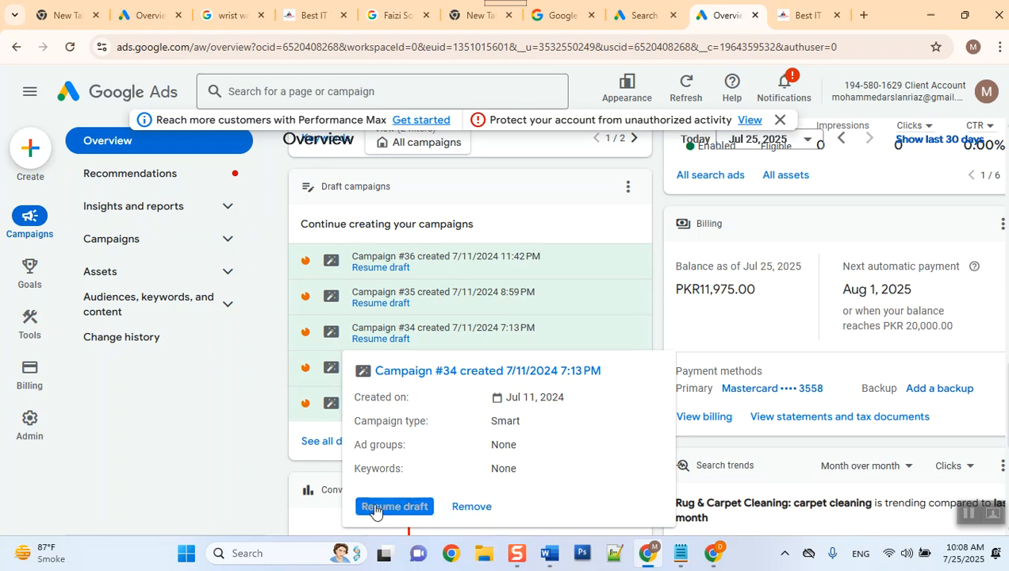
{"action": "left_click", "coordinate": [470, 508]}
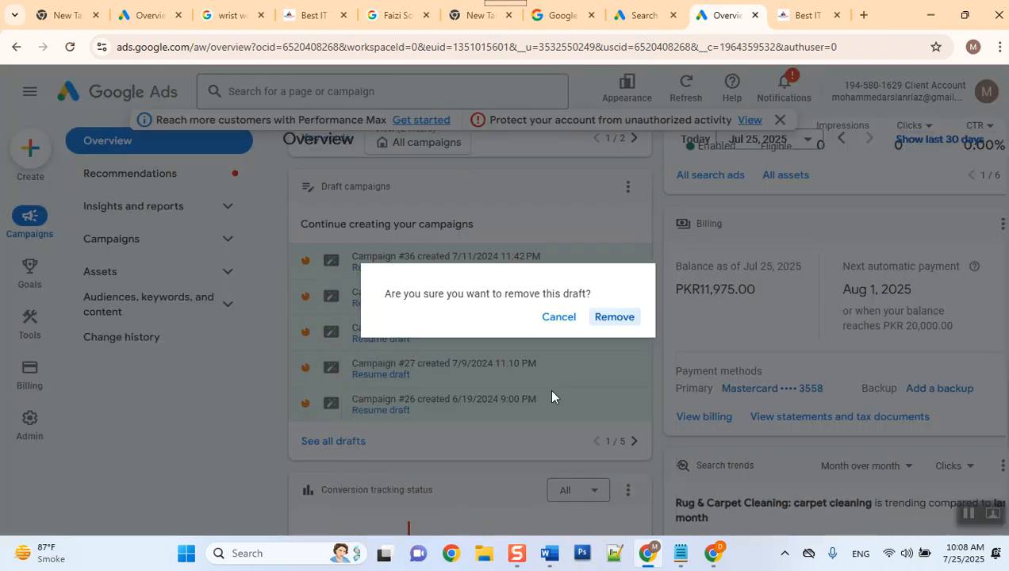
{"action": "left_click", "coordinate": [609, 329]}
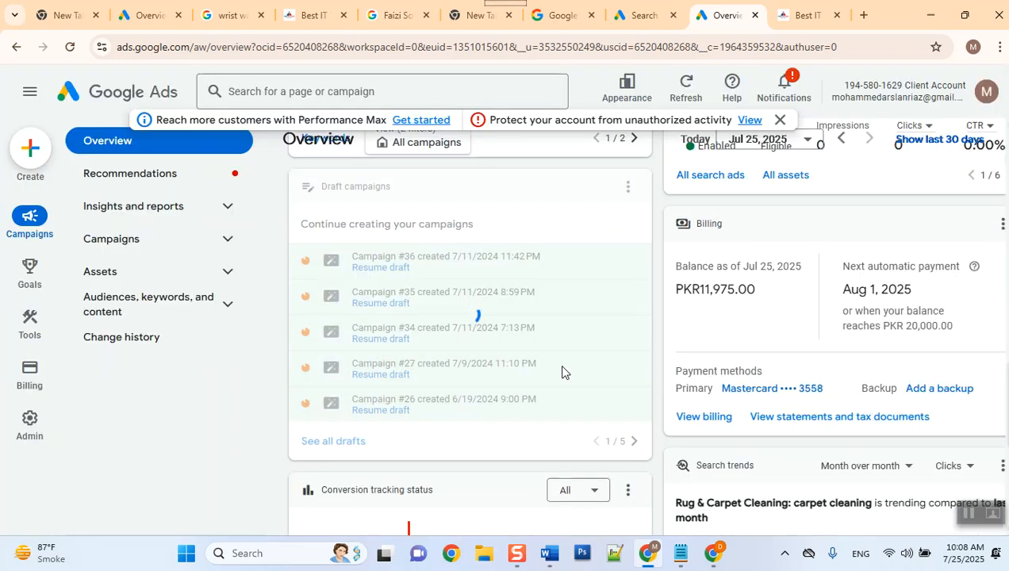
Step: Look through the remaining draft campaigns, including the full drafts view, and close that account tab
{"action": "mouse_move", "coordinate": [563, 374]}
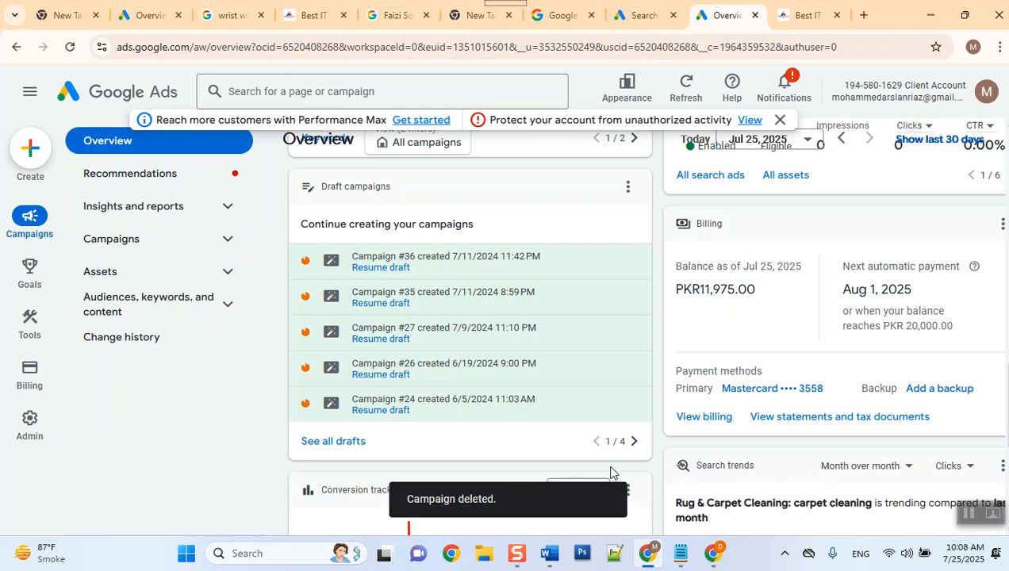
{"action": "left_click", "coordinate": [635, 441]}
{"action": "left_click", "coordinate": [636, 443]}
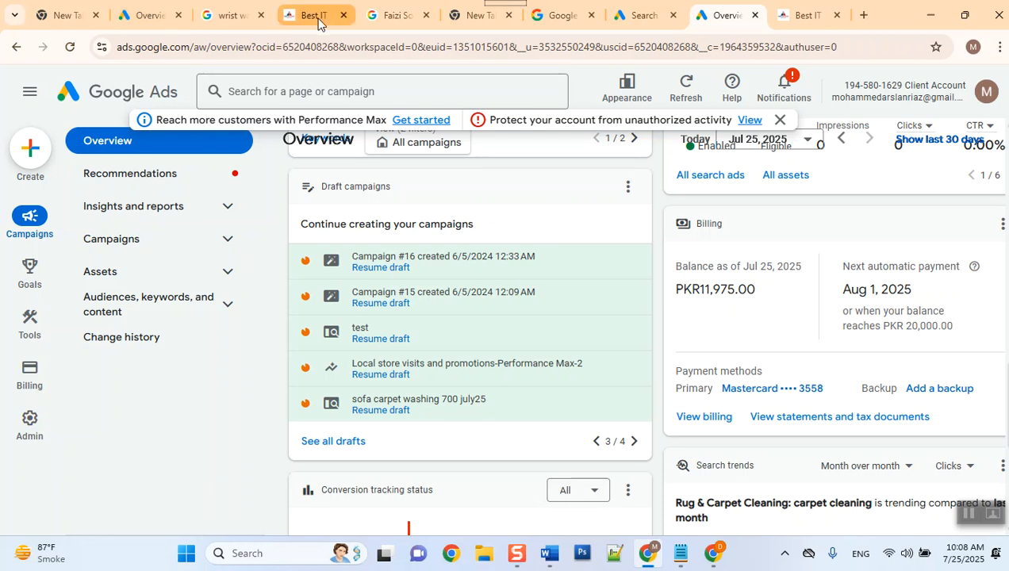
{"action": "mouse_move", "coordinate": [656, 562]}
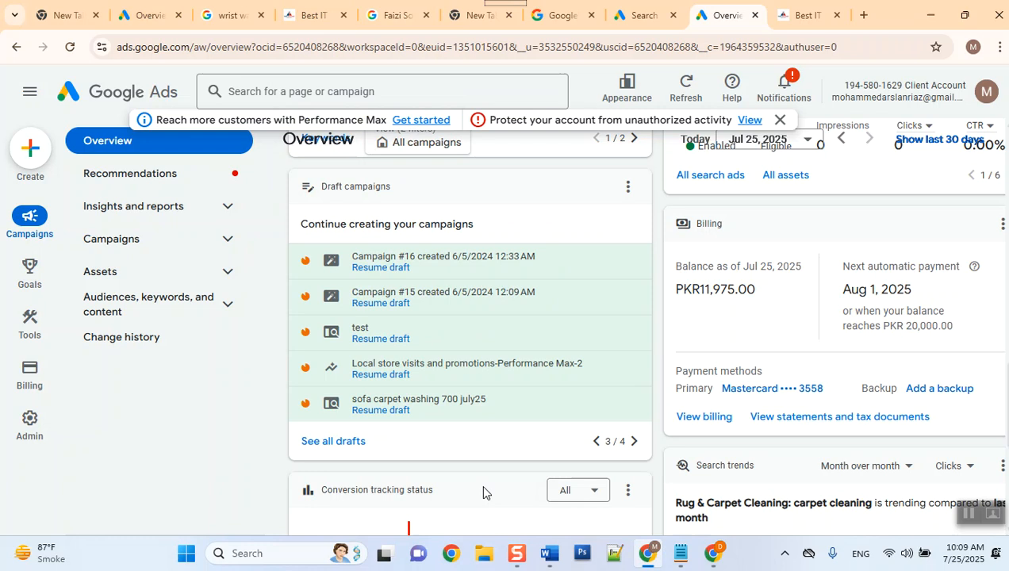
{"action": "mouse_move", "coordinate": [523, 414]}
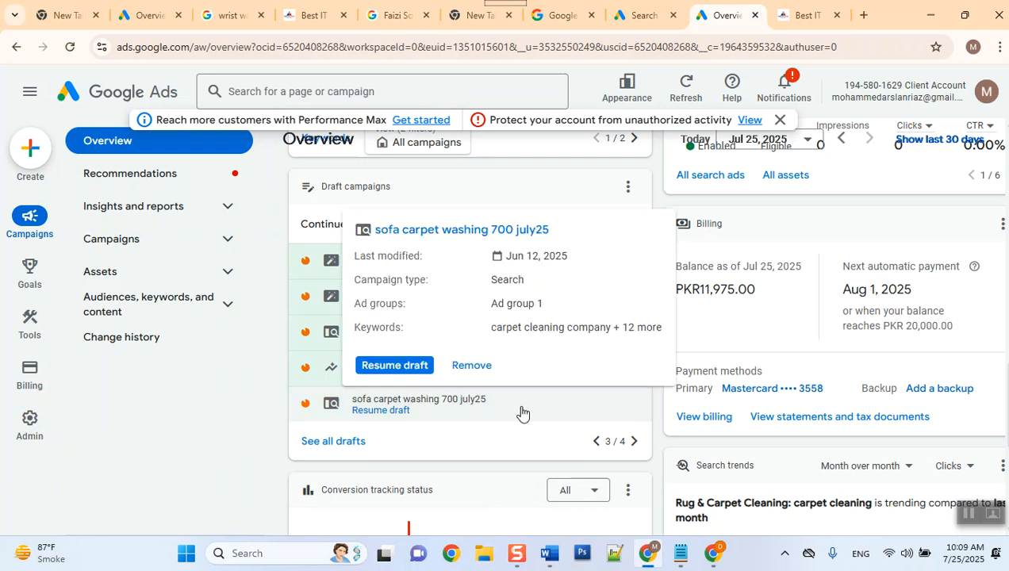
{"action": "left_click", "coordinate": [350, 444]}
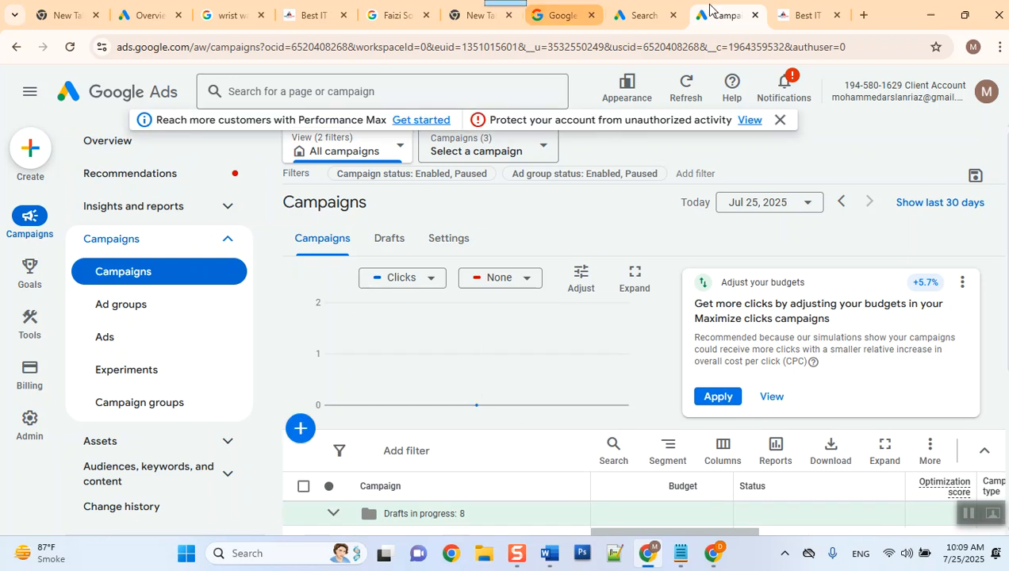
{"action": "left_click", "coordinate": [754, 15]}
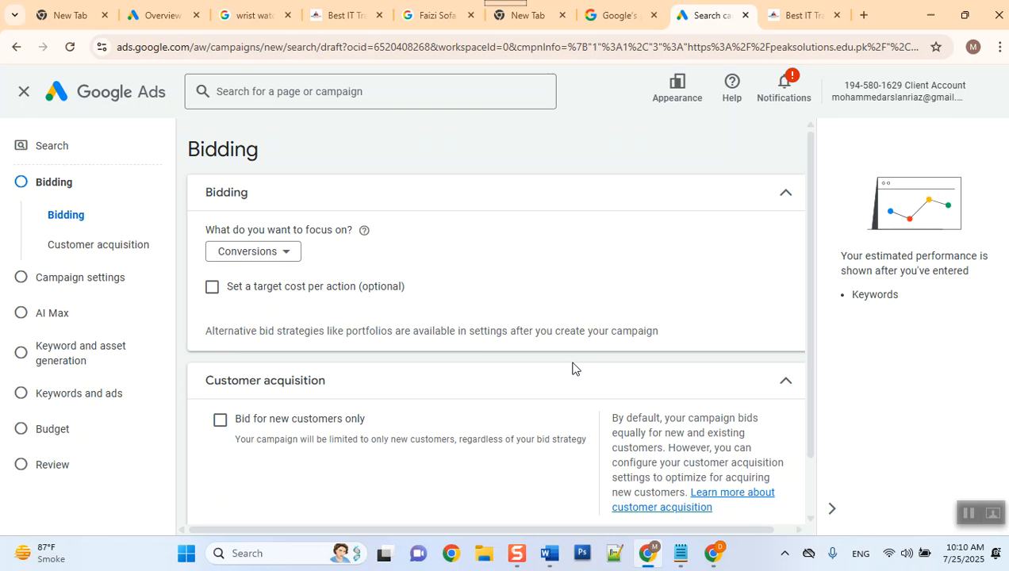
Step: Set the campaign's bidding focus to Clicks with a maximum CPC bid limit of PKR 45
{"action": "left_click", "coordinate": [248, 256]}
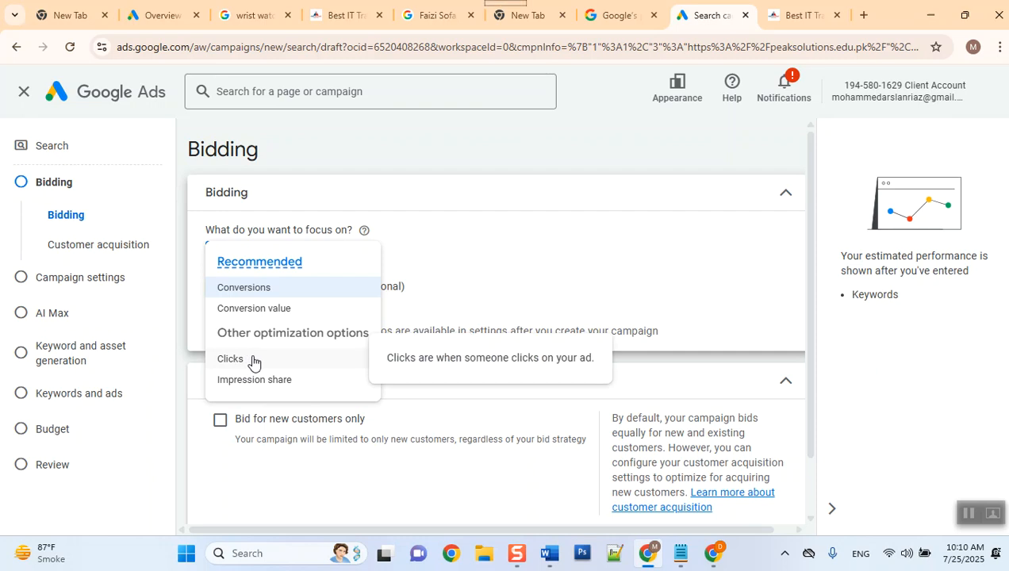
{"action": "left_click", "coordinate": [253, 361]}
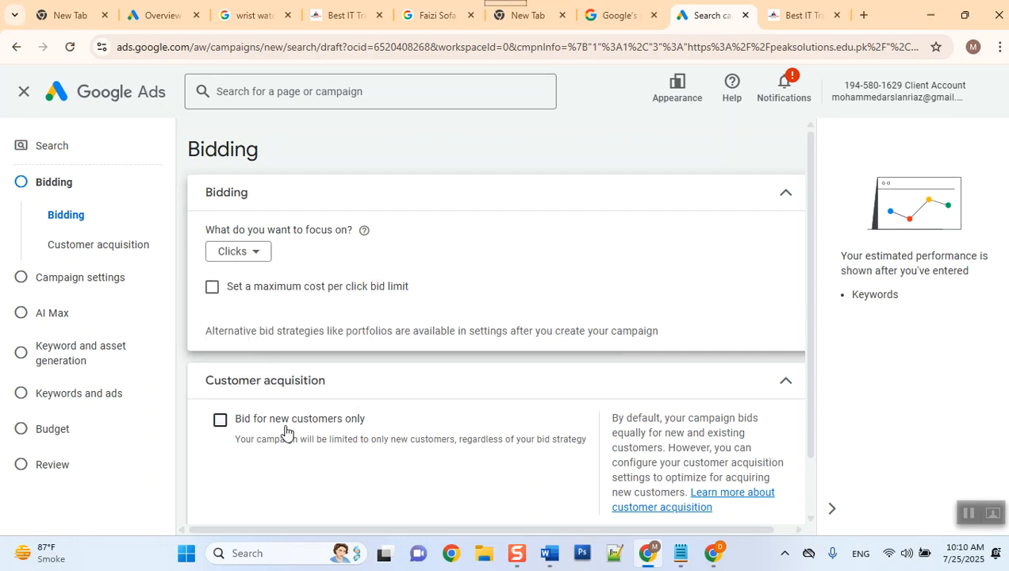
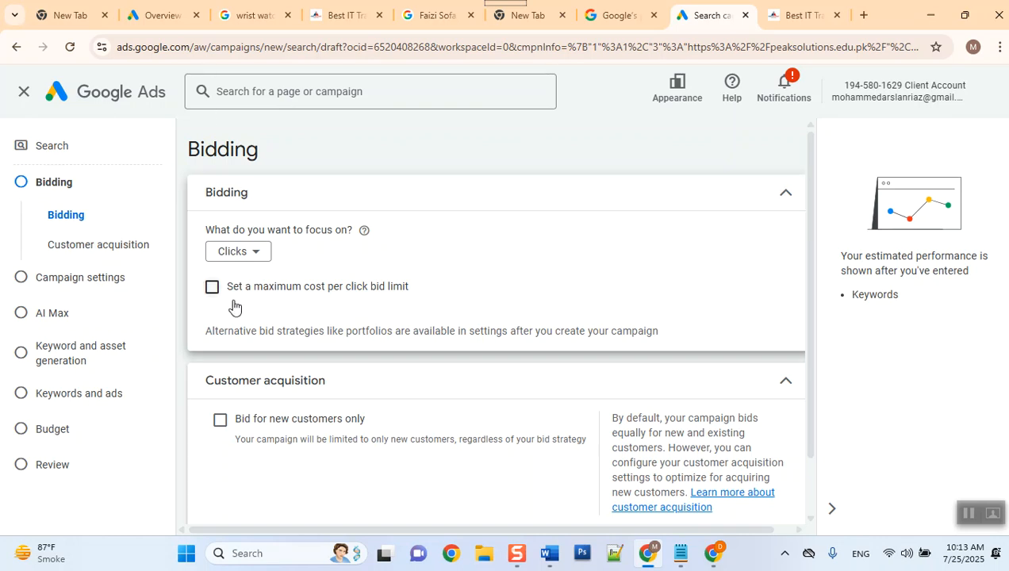
{"action": "left_click", "coordinate": [214, 289]}
{"action": "left_click", "coordinate": [255, 332]}
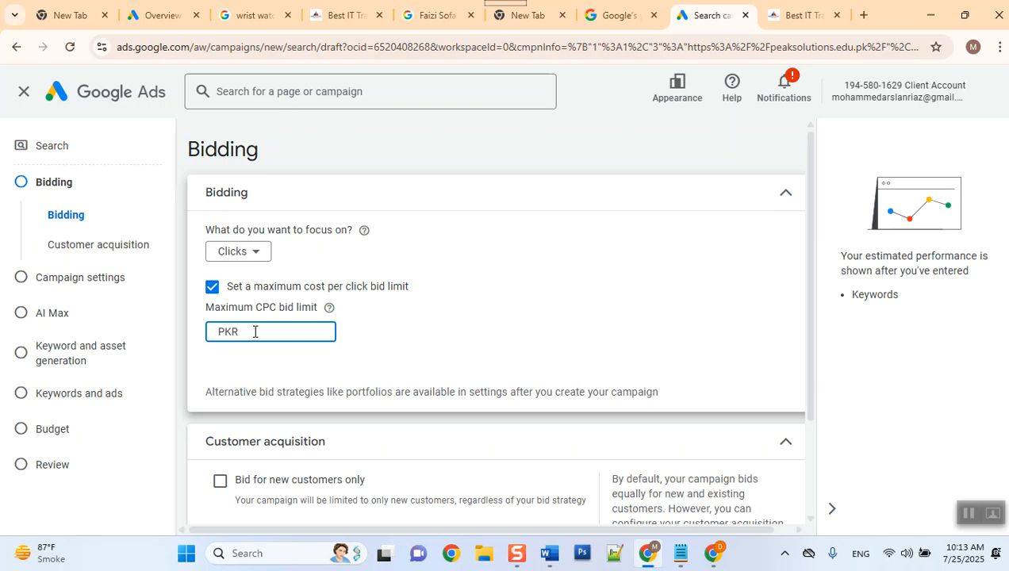
{"action": "type", "text": "45"}
{"action": "left_click", "coordinate": [417, 372]}
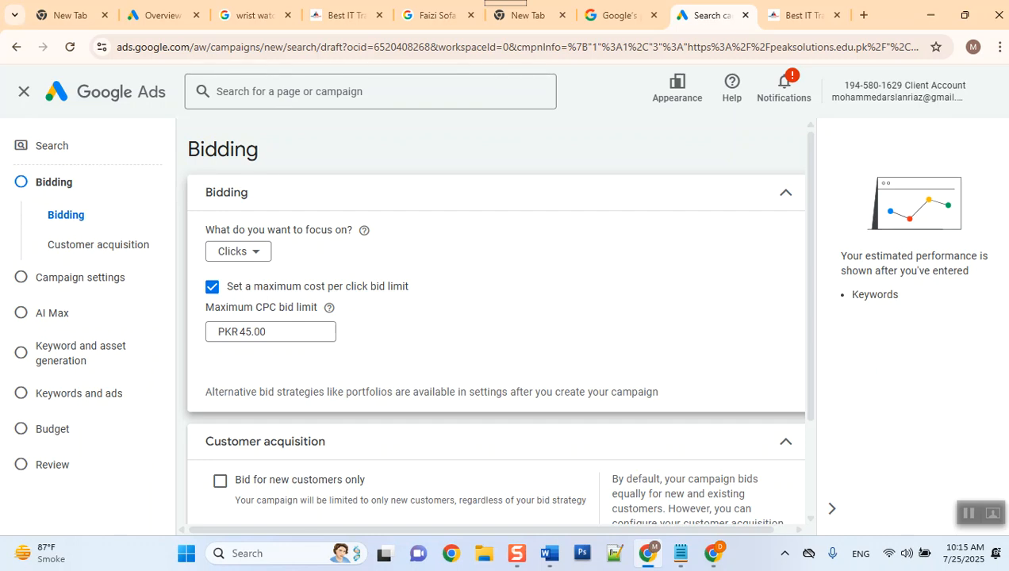
Step: Enable bidding for new customers only in the customer acquisition settings
{"action": "scroll", "coordinate": [394, 368], "scroll_direction": "down", "scroll_amount": 3}
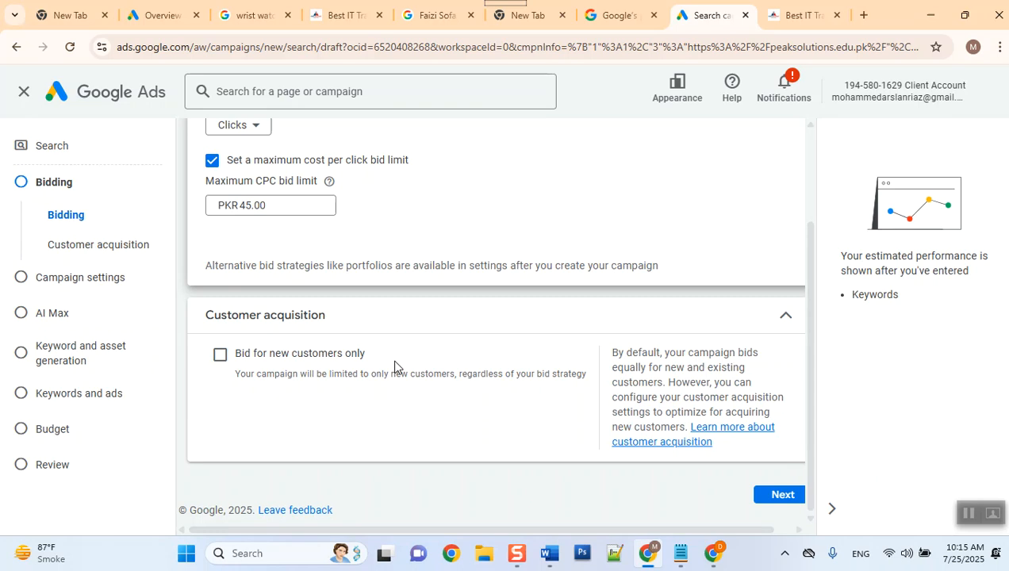
{"action": "left_click", "coordinate": [219, 356]}
{"action": "scroll", "coordinate": [312, 398], "scroll_direction": "down", "scroll_amount": 1}
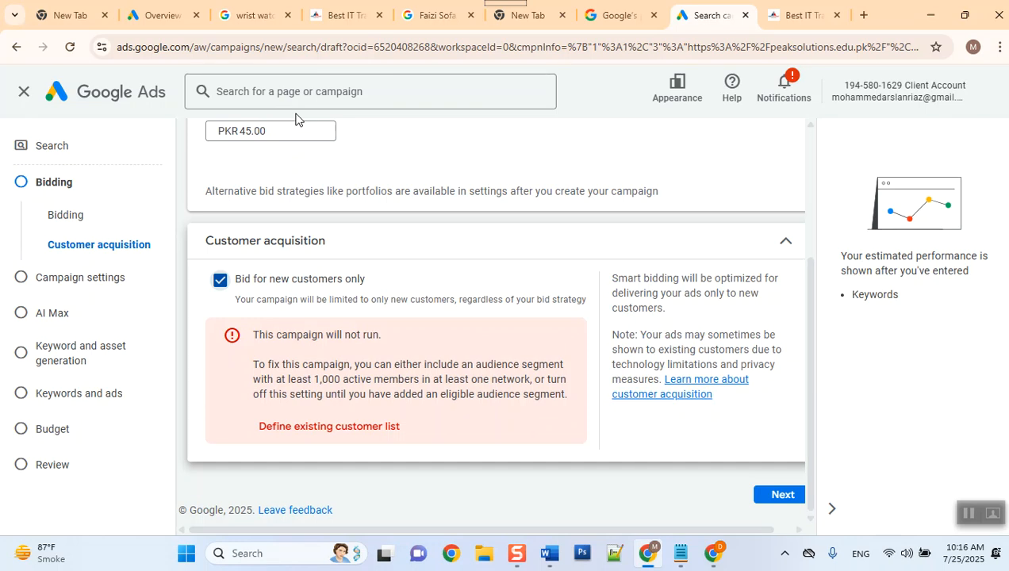
Step: Try an incremental conversion value of PKR 34 for new customers in the customer lifecycle settings, and discard the change
{"action": "left_click", "coordinate": [371, 433]}
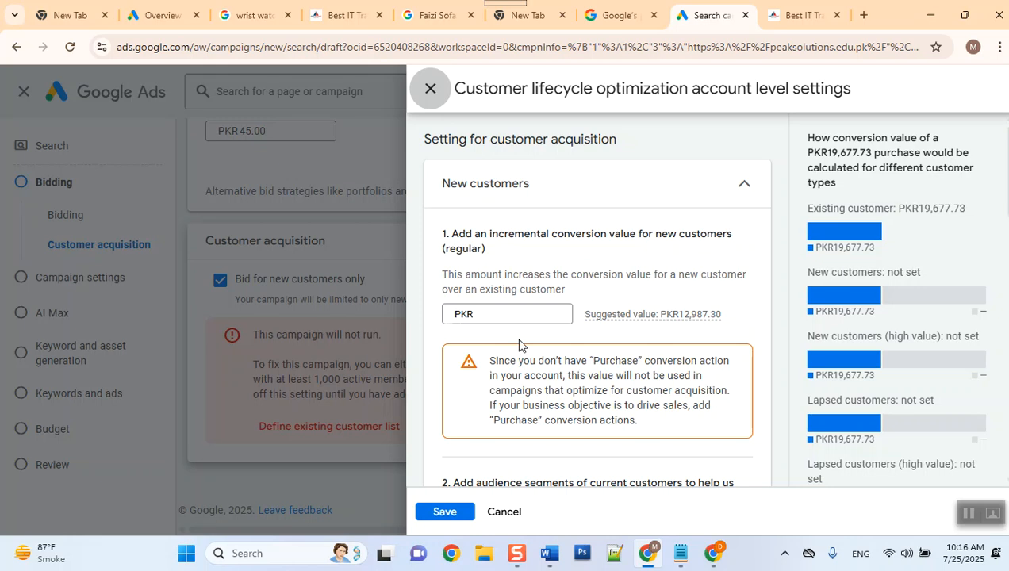
{"action": "left_click", "coordinate": [519, 316]}
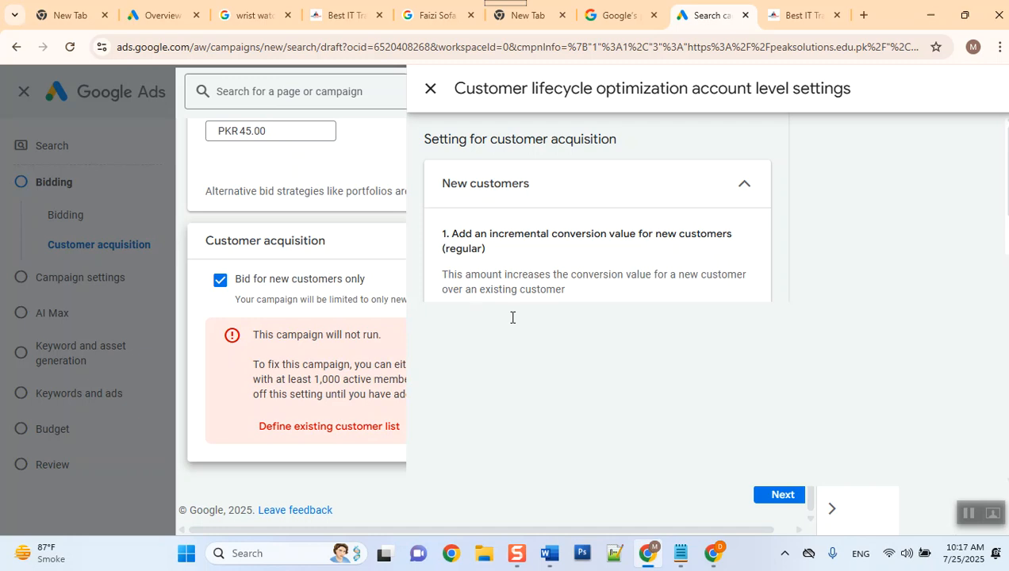
{"action": "type", "text": "34"}
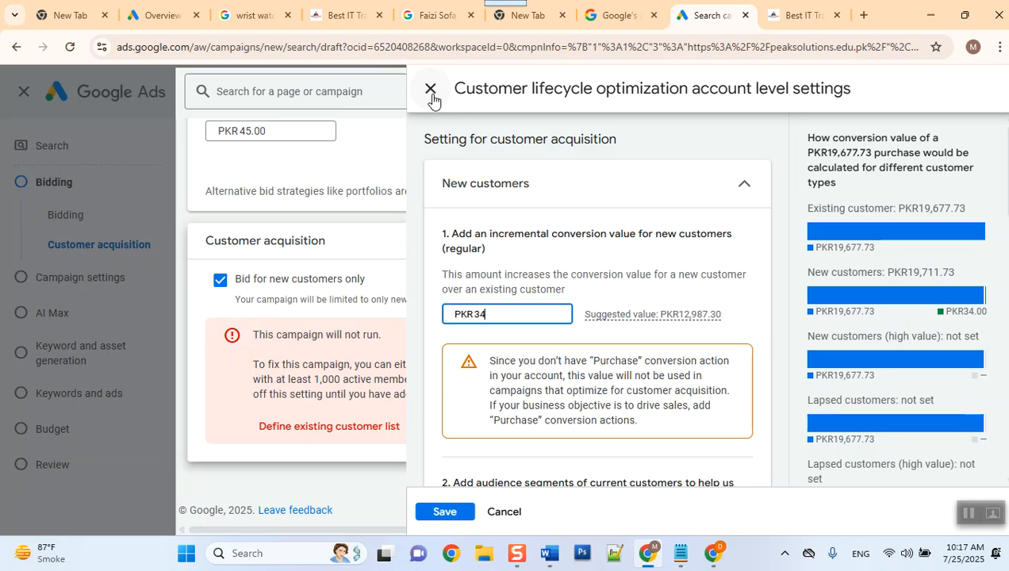
{"action": "scroll", "coordinate": [623, 434], "scroll_direction": "down", "scroll_amount": 5}
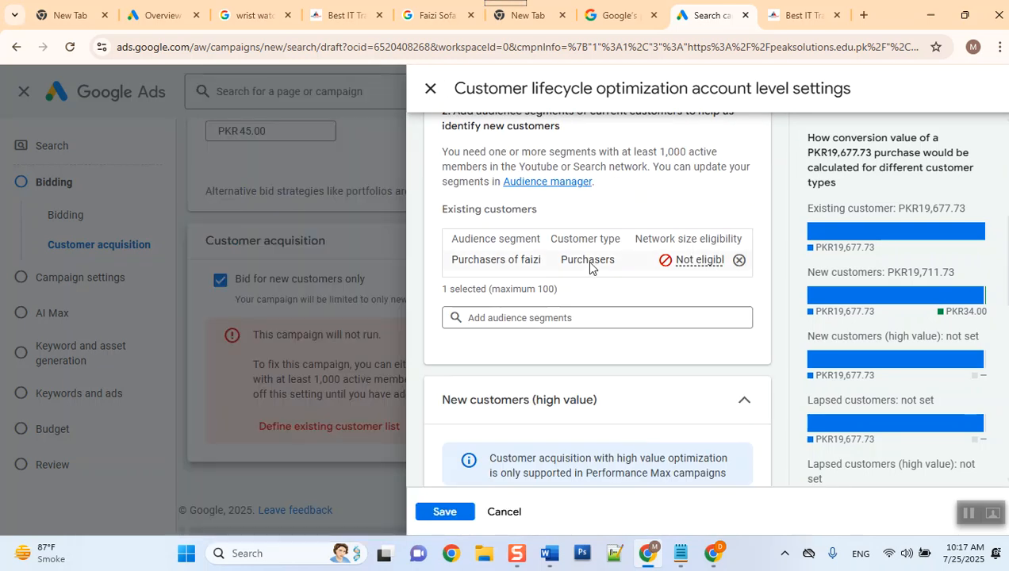
{"action": "scroll", "coordinate": [591, 271], "scroll_direction": "up", "scroll_amount": 3}
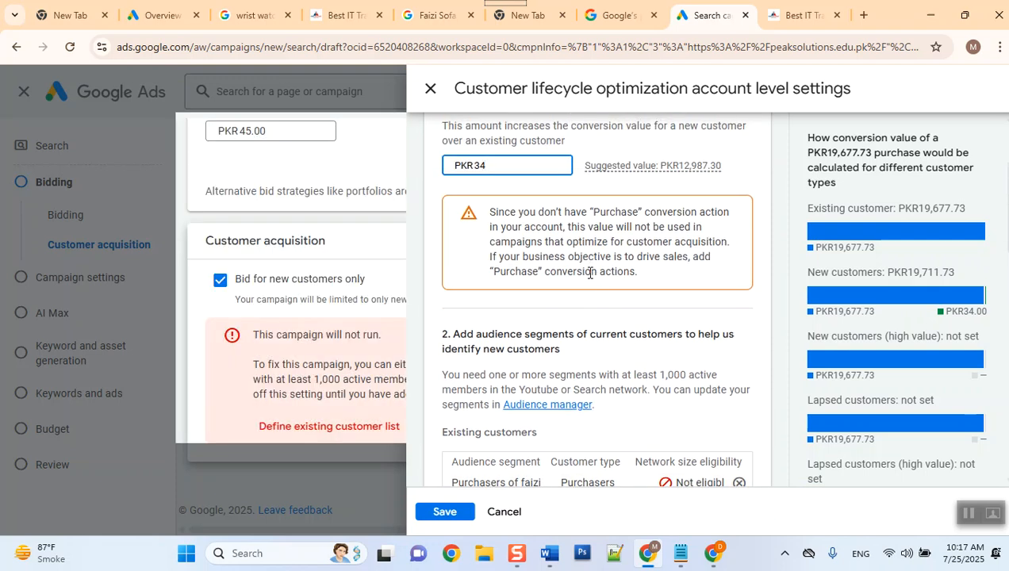
{"action": "scroll", "coordinate": [590, 271], "scroll_direction": "up", "scroll_amount": 2}
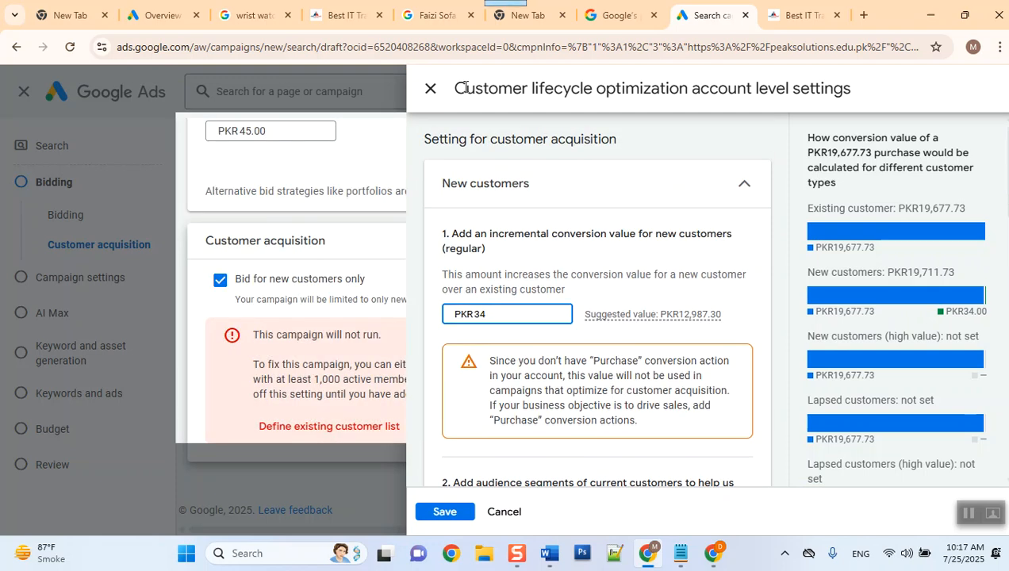
{"action": "left_click", "coordinate": [431, 88]}
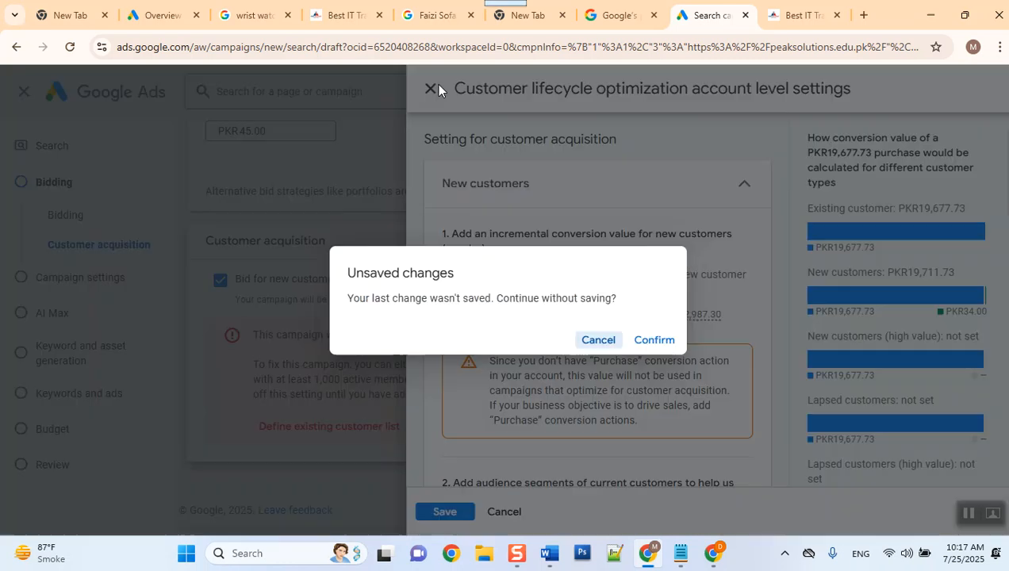
{"action": "left_click", "coordinate": [649, 341]}
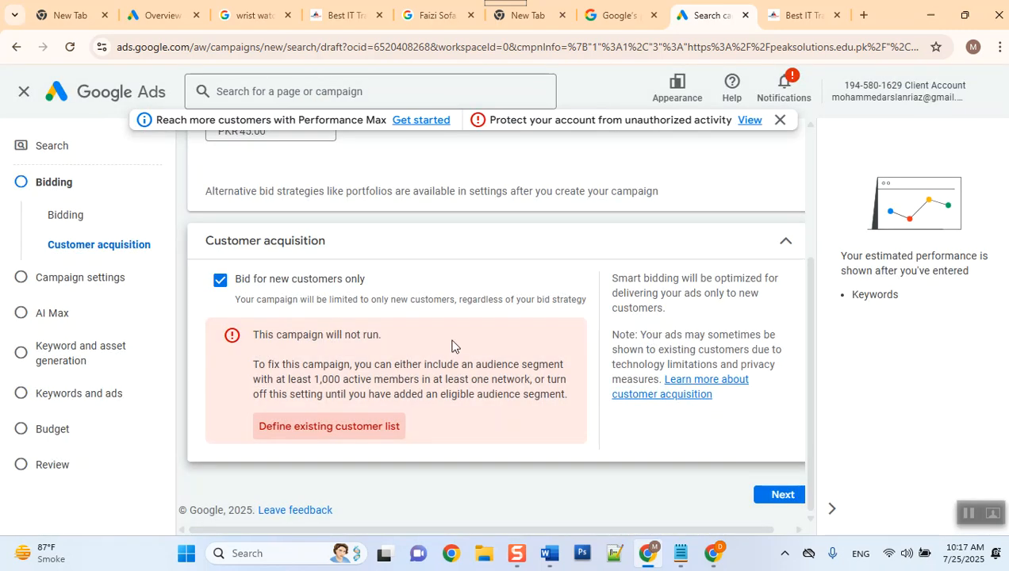
Step: Disable bidding for new customers only and continue to the campaign settings
{"action": "scroll", "coordinate": [454, 347], "scroll_direction": "up", "scroll_amount": 3}
{"action": "scroll", "coordinate": [454, 347], "scroll_direction": "down", "scroll_amount": 2}
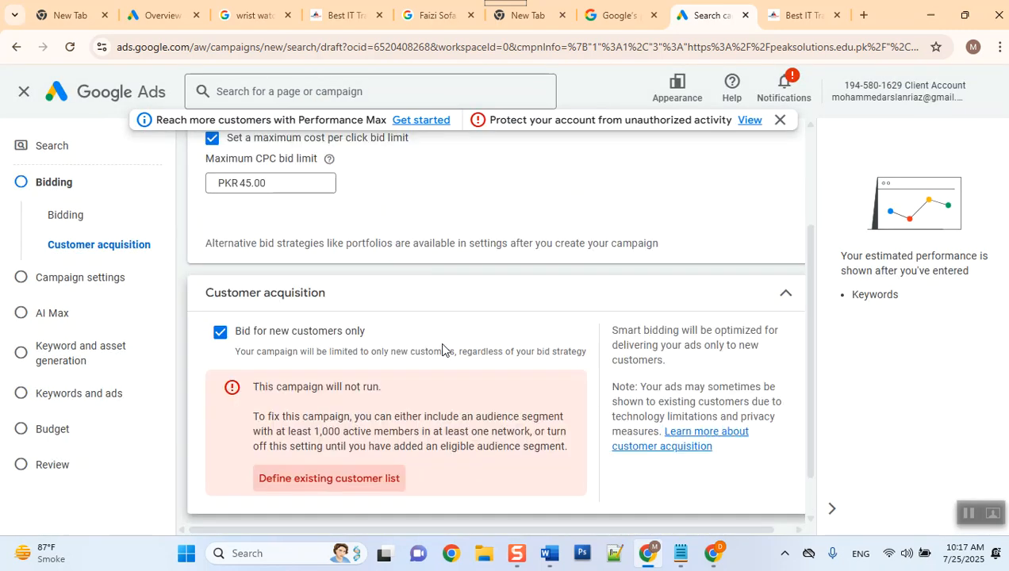
{"action": "left_click", "coordinate": [222, 336]}
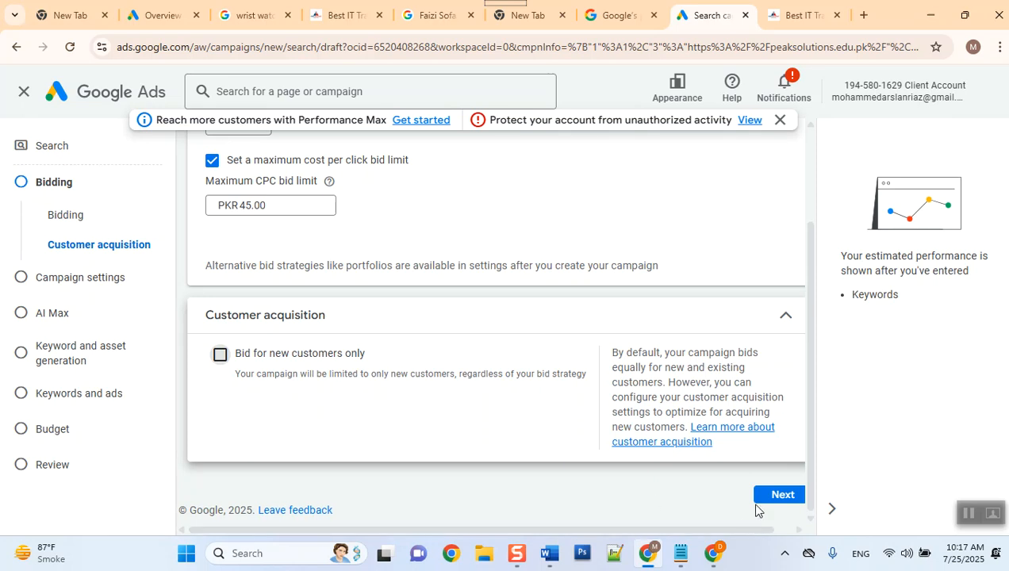
{"action": "left_click", "coordinate": [777, 494]}
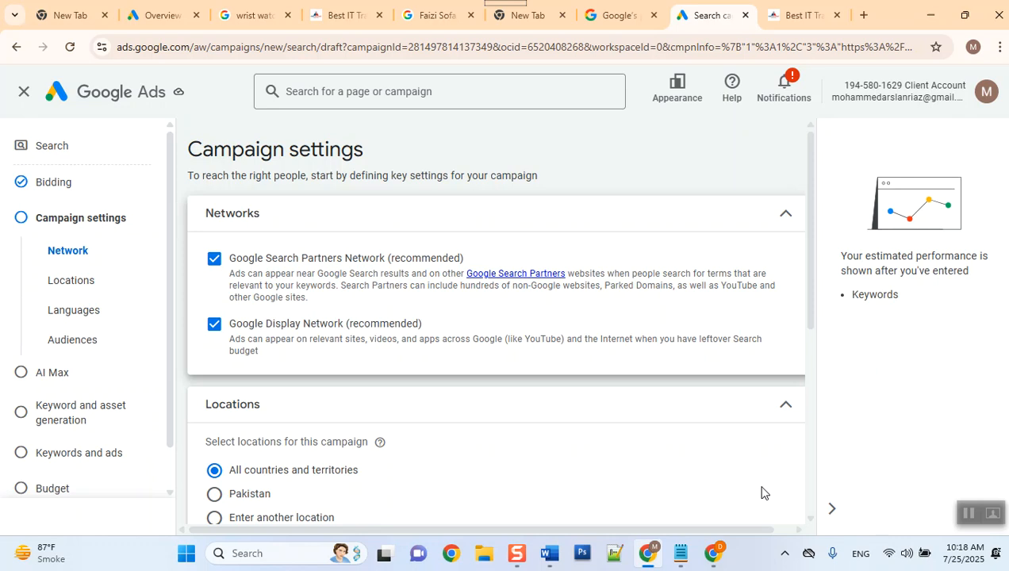
Step: Open the Google Search Partners help article in a new tab and read where search ads can appear on partner sites
{"action": "right_click", "coordinate": [510, 275]}
{"action": "left_click", "coordinate": [556, 295]}
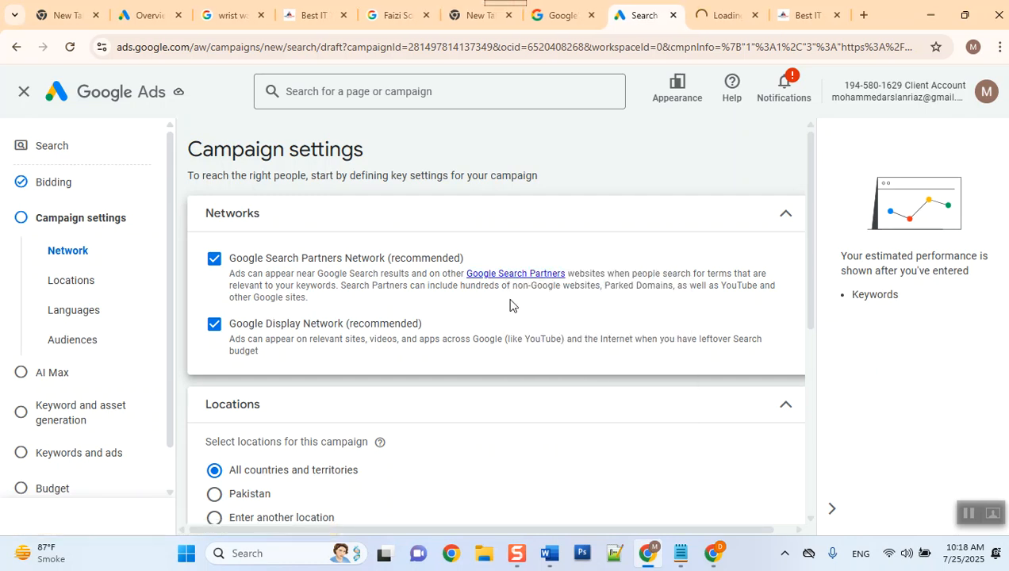
{"action": "left_click", "coordinate": [721, 16]}
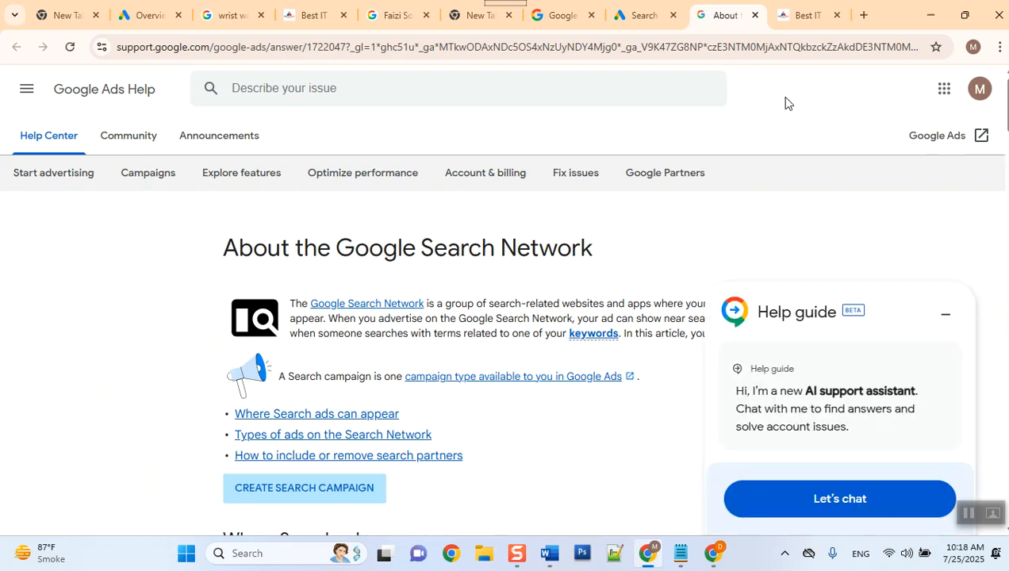
{"action": "scroll", "coordinate": [739, 212], "scroll_direction": "down", "scroll_amount": 3}
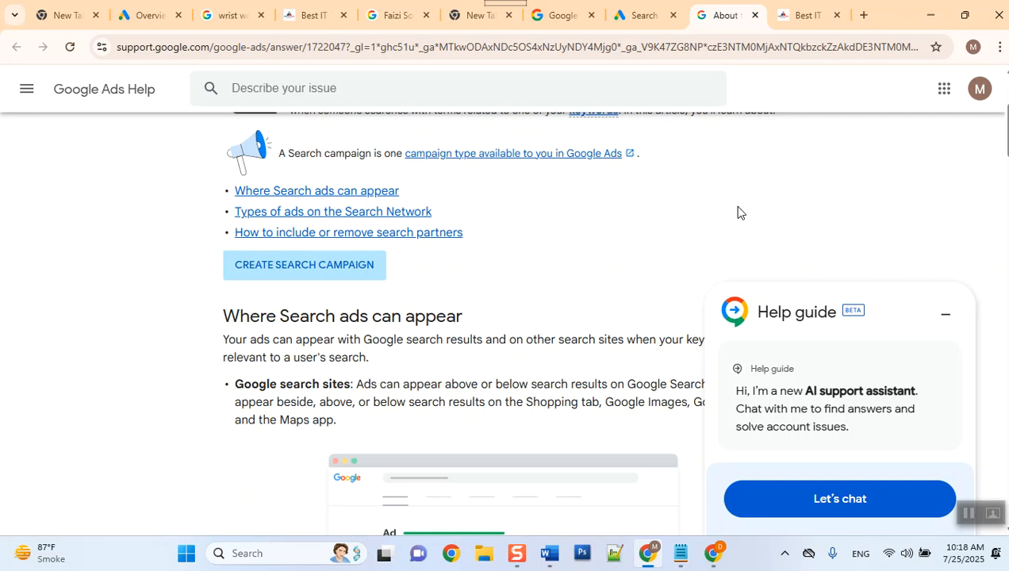
{"action": "scroll", "coordinate": [738, 212], "scroll_direction": "down", "scroll_amount": 5}
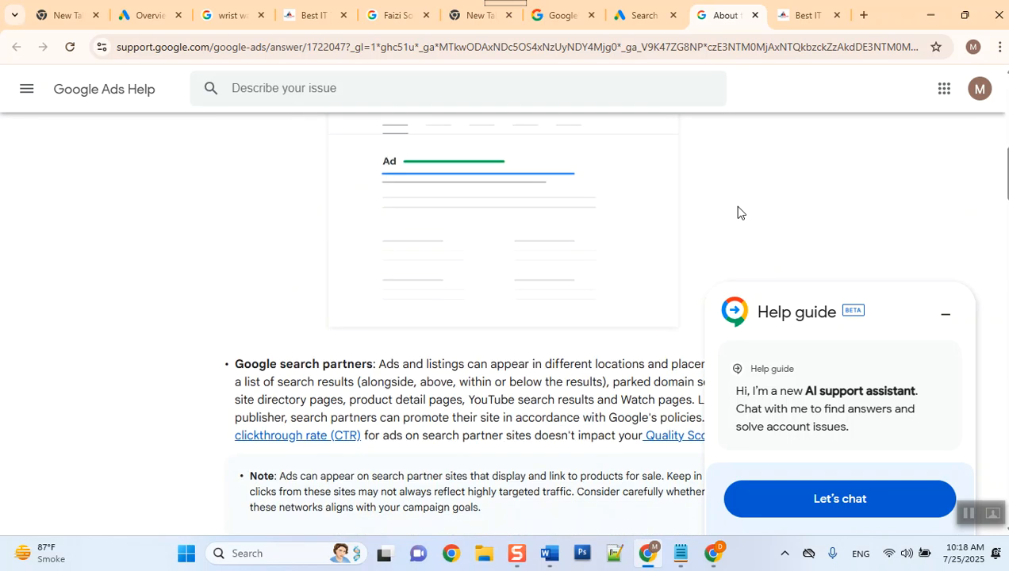
{"action": "scroll", "coordinate": [738, 212], "scroll_direction": "down", "scroll_amount": 2}
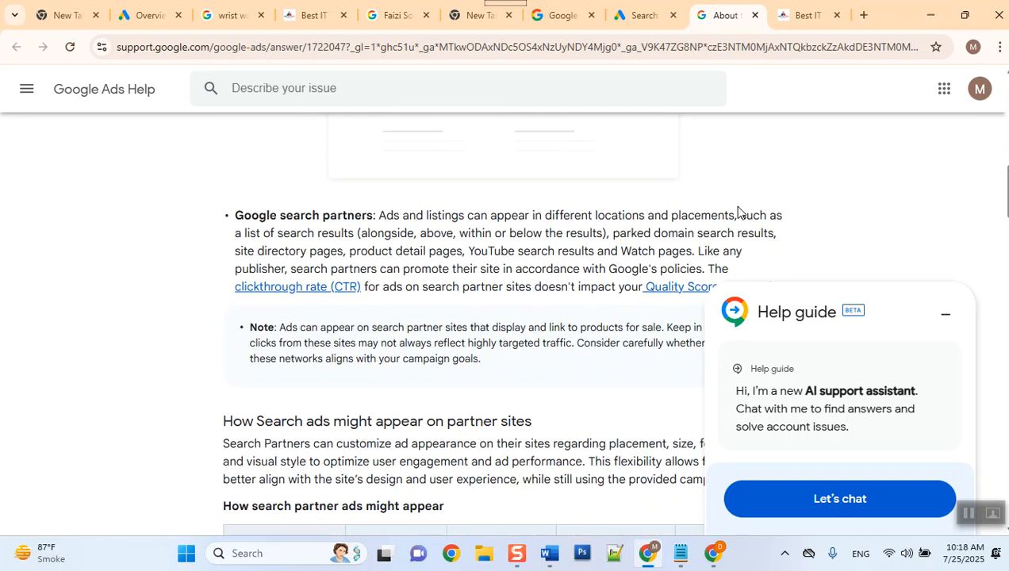
{"action": "scroll", "coordinate": [737, 212], "scroll_direction": "down", "scroll_amount": 3}
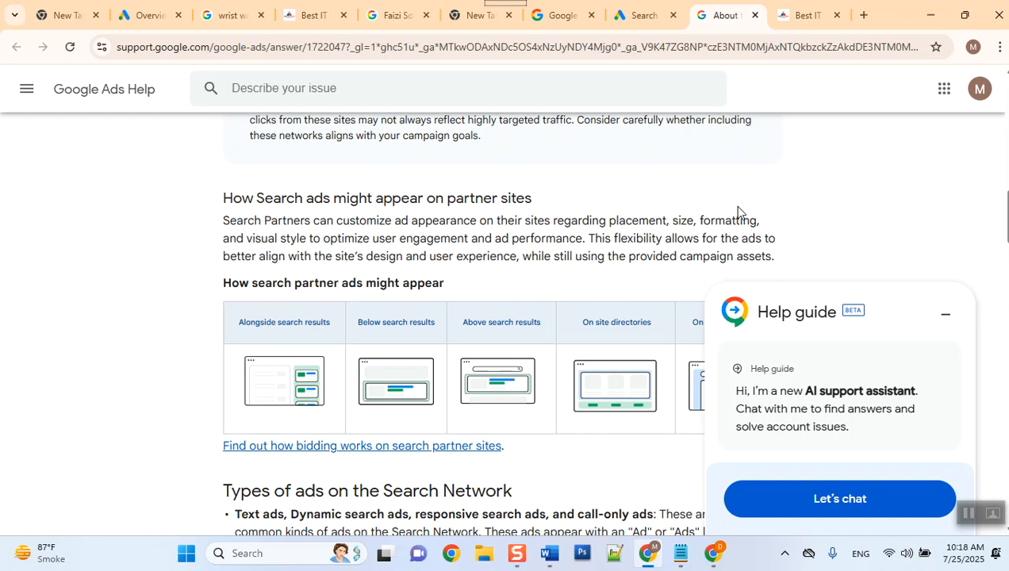
{"action": "scroll", "coordinate": [738, 211], "scroll_direction": "down", "scroll_amount": 2}
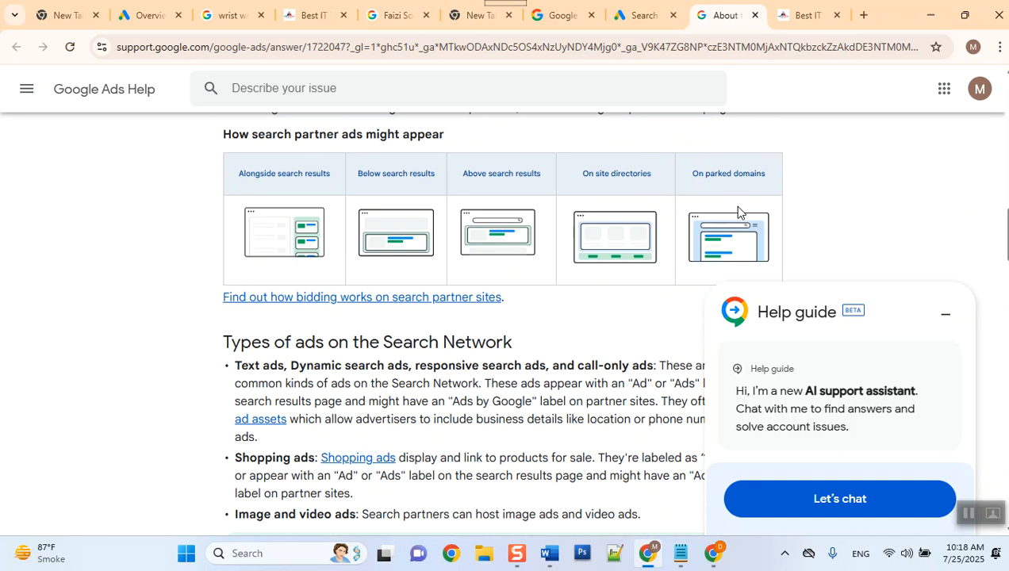
{"action": "scroll", "coordinate": [738, 212], "scroll_direction": "down", "scroll_amount": 3}
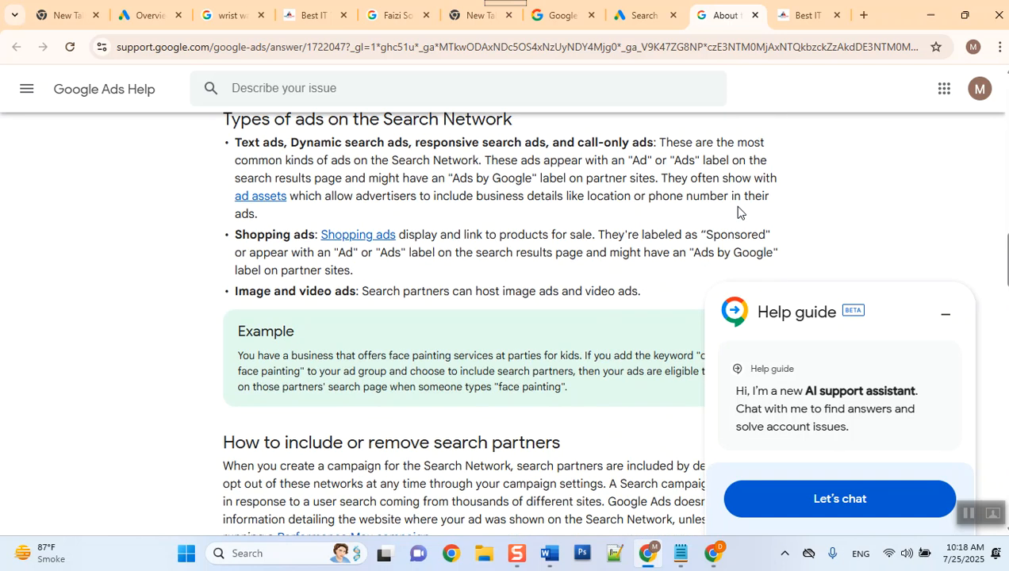
{"action": "scroll", "coordinate": [738, 212], "scroll_direction": "down", "scroll_amount": 7}
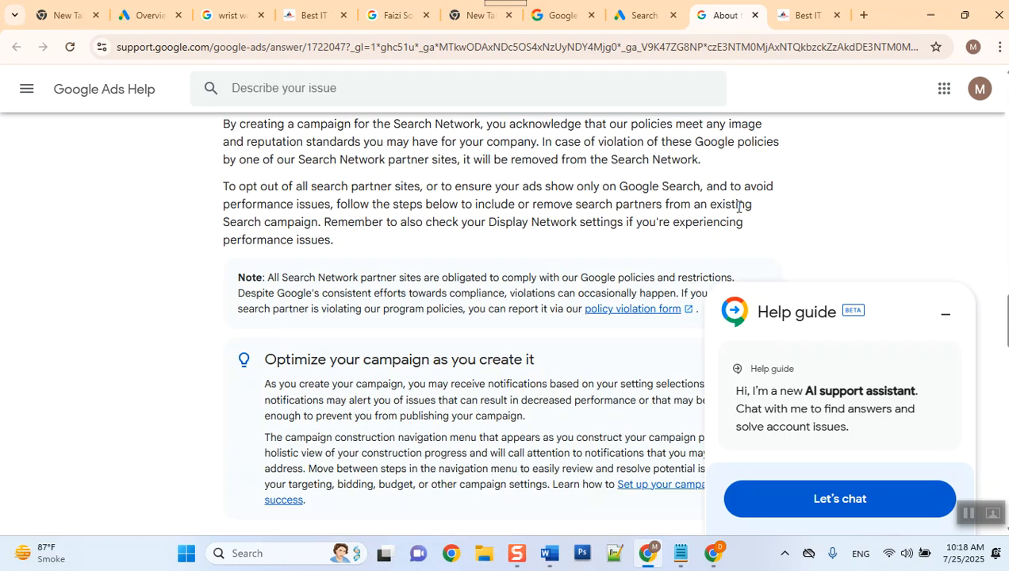
Step: Search Google for "google search network partners list" and read the overview of which sites are search partners
{"action": "left_click", "coordinate": [360, 45]}
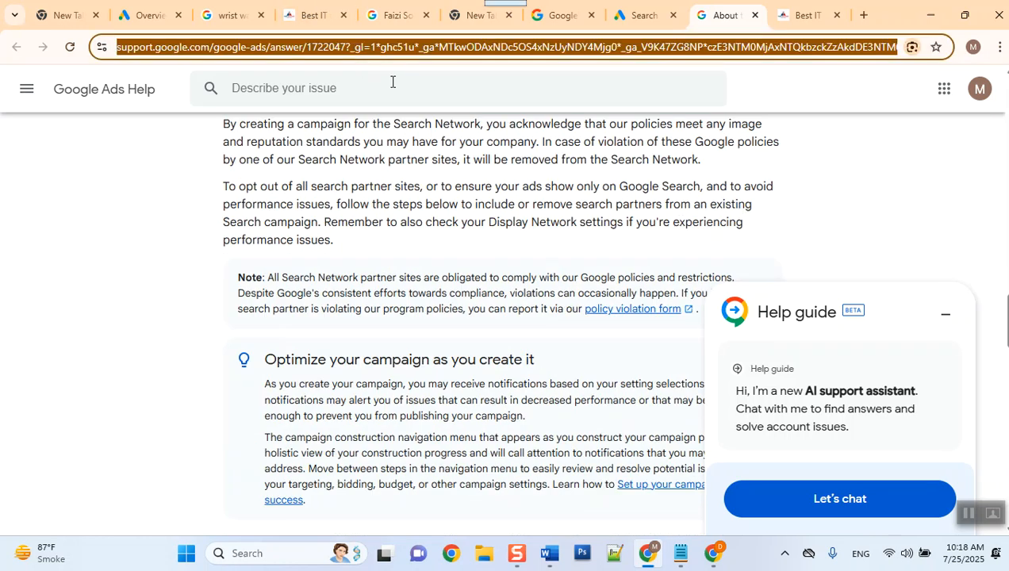
{"action": "type", "text": "google "}
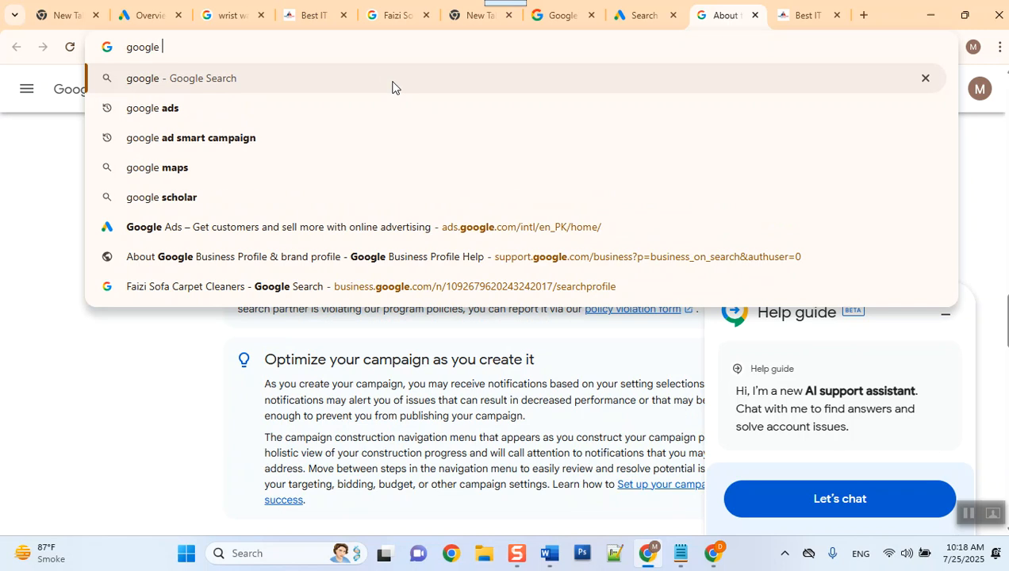
{"action": "type", "text": "search"}
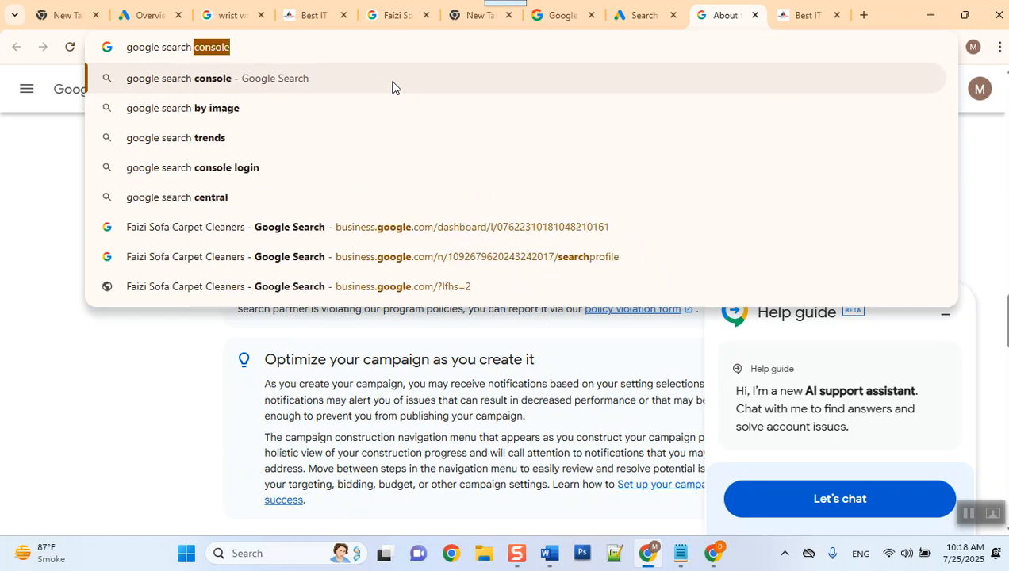
{"action": "type", "text": " netw"}
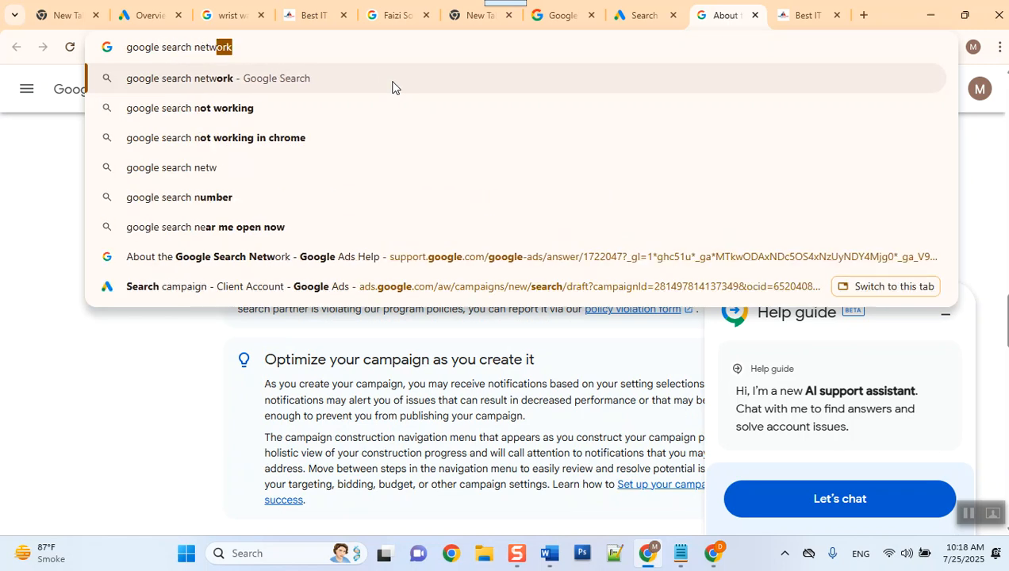
{"action": "type", "text": "ork"}
{"action": "type", "text": "par"}
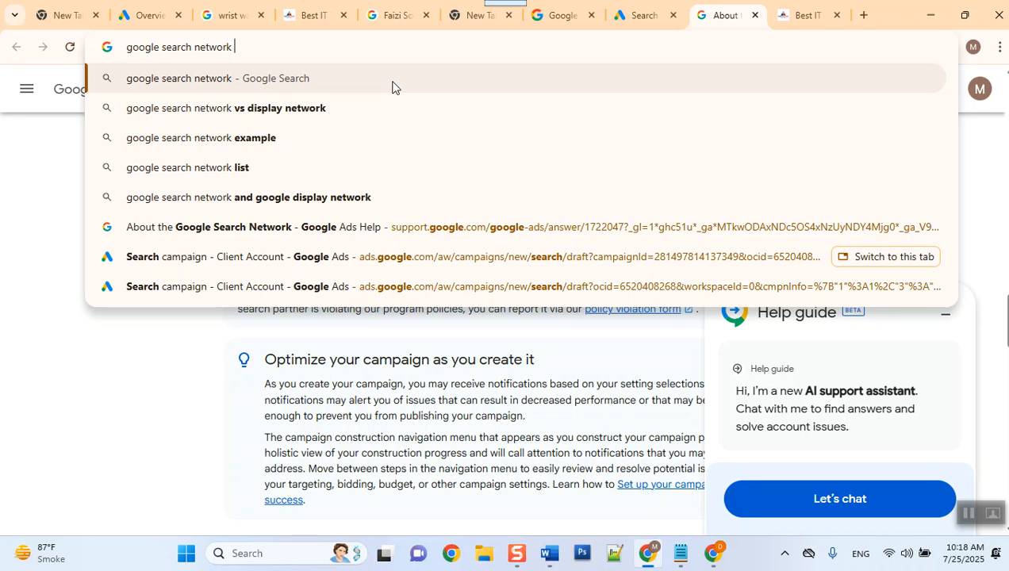
{"action": "type", "text": "tners"}
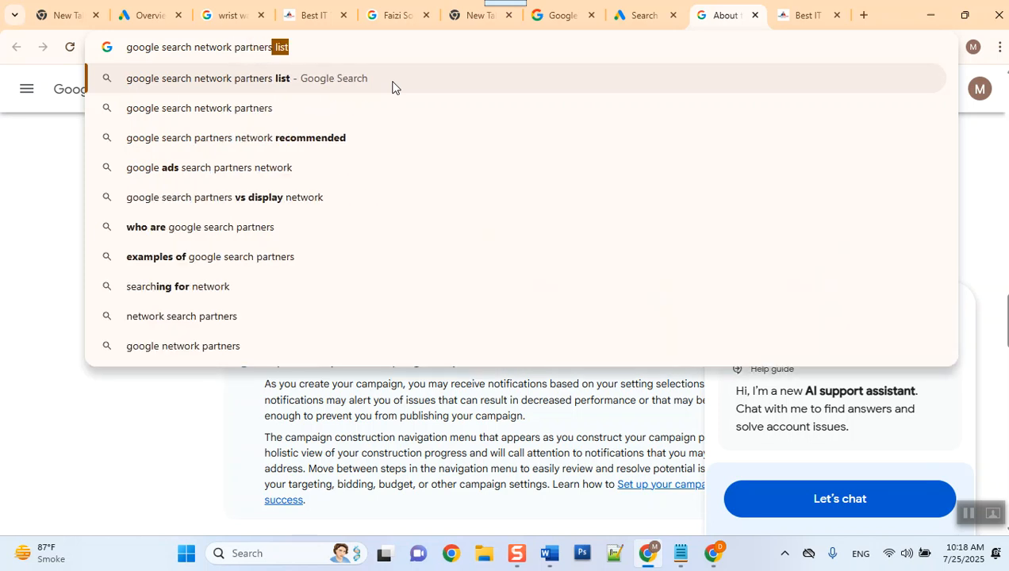
{"action": "key", "text": "Return"}
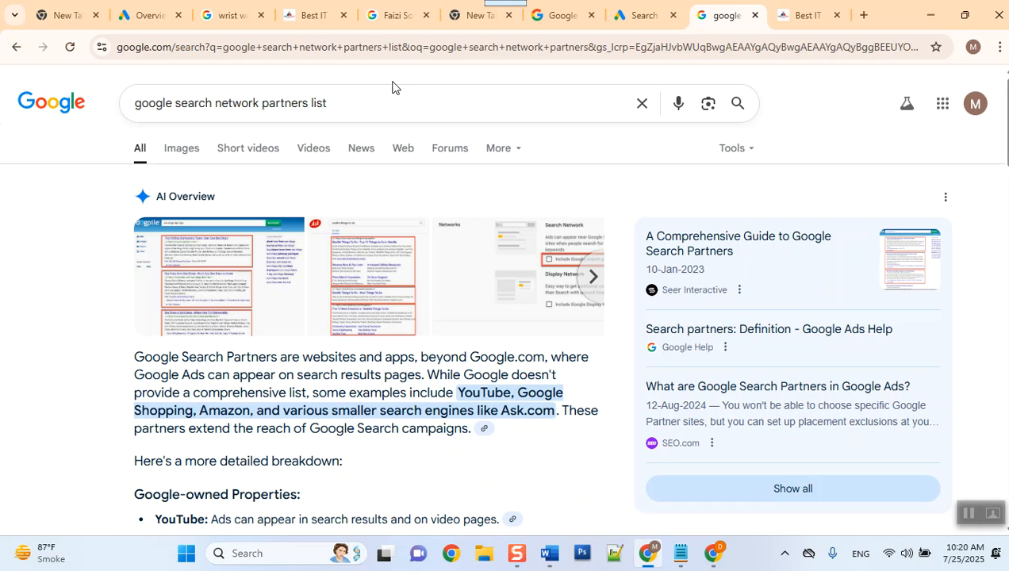
{"action": "scroll", "coordinate": [413, 408], "scroll_direction": "down", "scroll_amount": 3}
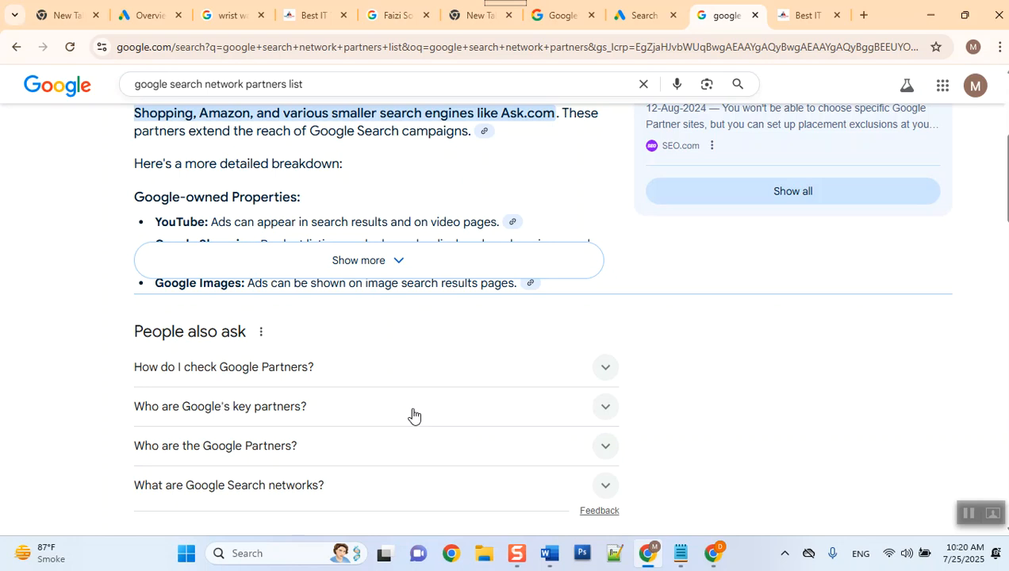
{"action": "scroll", "coordinate": [412, 414], "scroll_direction": "up", "scroll_amount": 3}
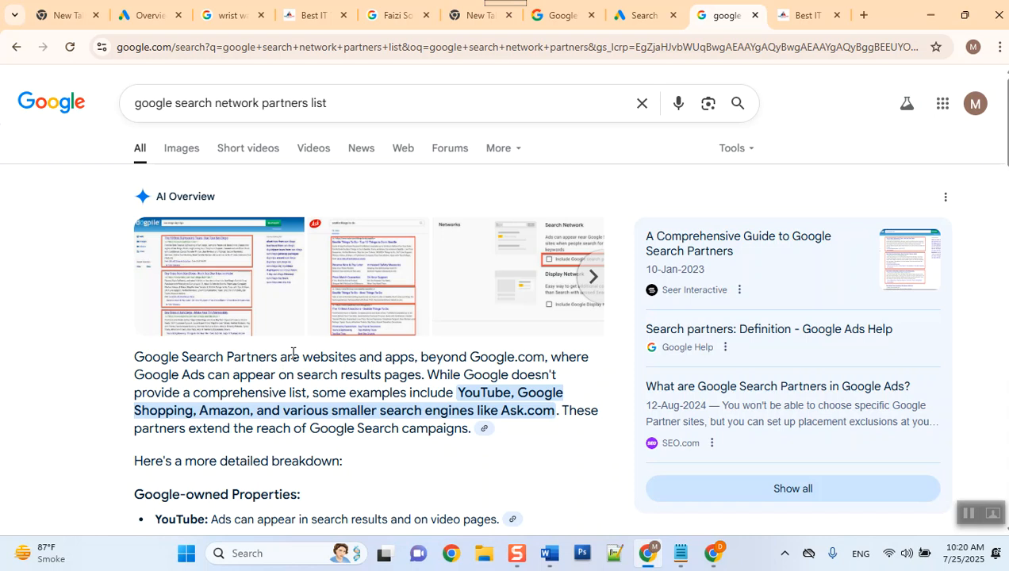
Step: Return to the campaign draft, exclude the Google Display Network from the campaign's networks, and go to the location settings
{"action": "left_click", "coordinate": [621, 26]}
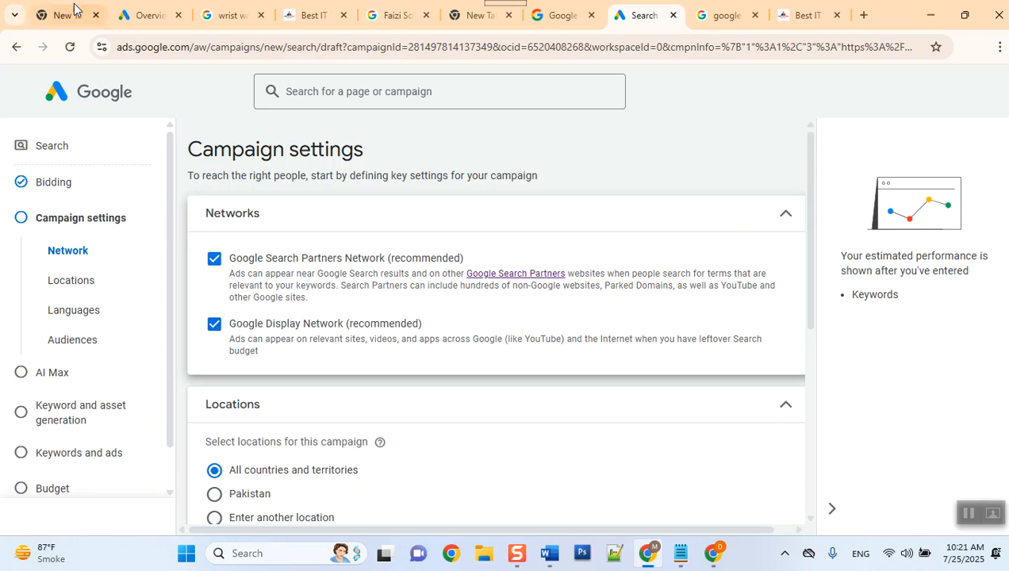
{"action": "mouse_move", "coordinate": [73, 8]}
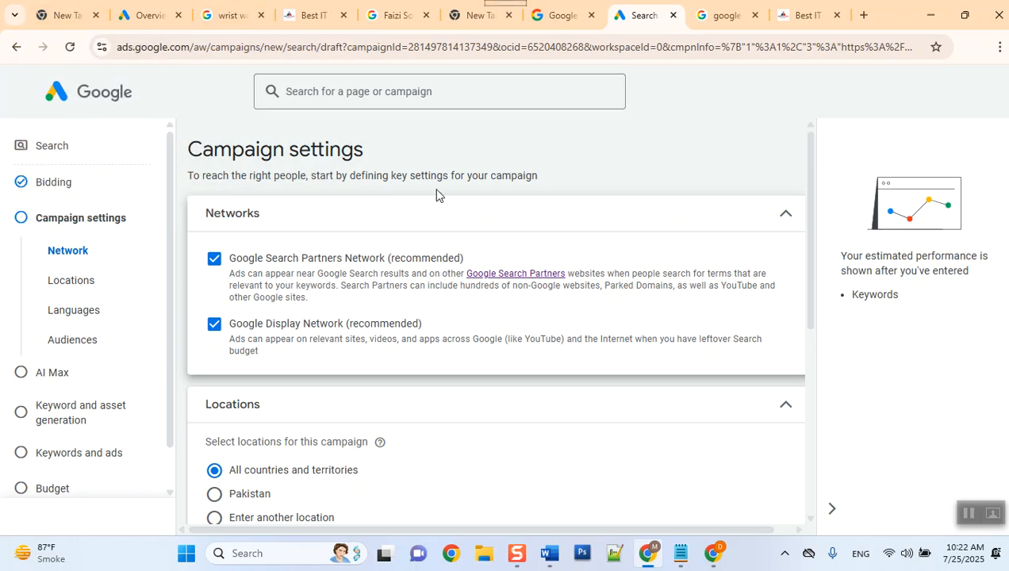
{"action": "left_click", "coordinate": [213, 324]}
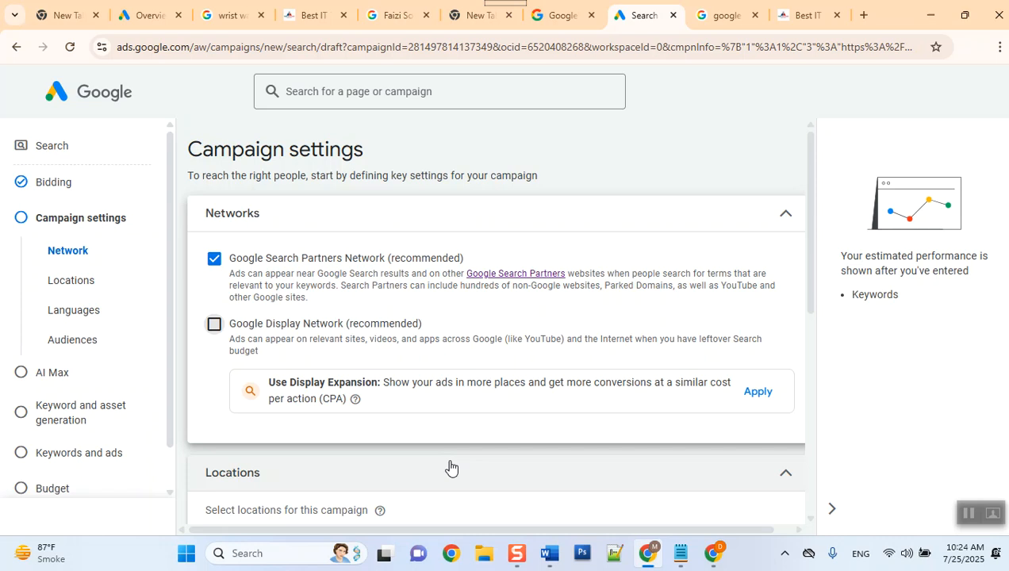
{"action": "scroll", "coordinate": [334, 345], "scroll_direction": "down", "scroll_amount": 1}
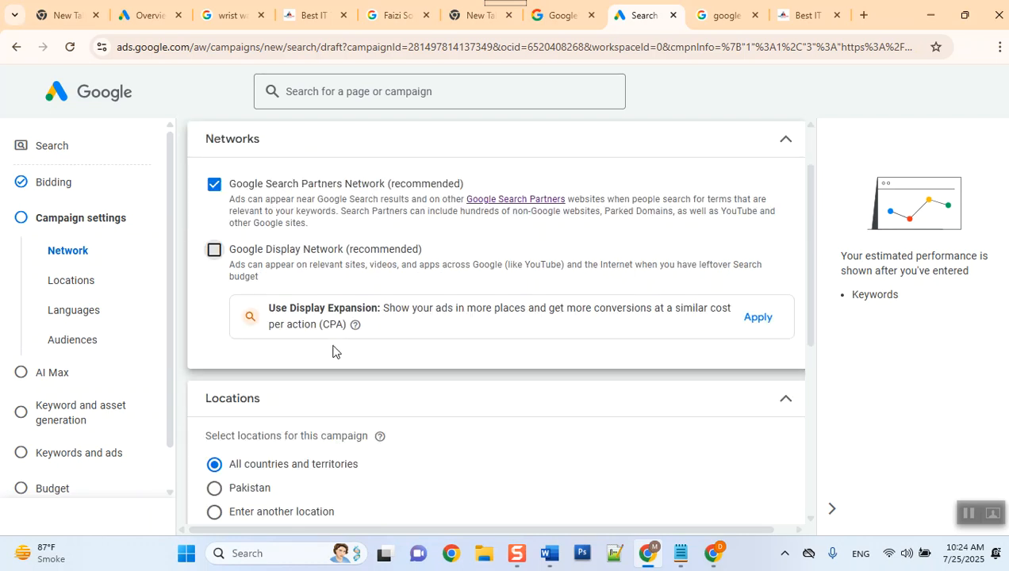
{"action": "scroll", "coordinate": [333, 351], "scroll_direction": "down", "scroll_amount": 1}
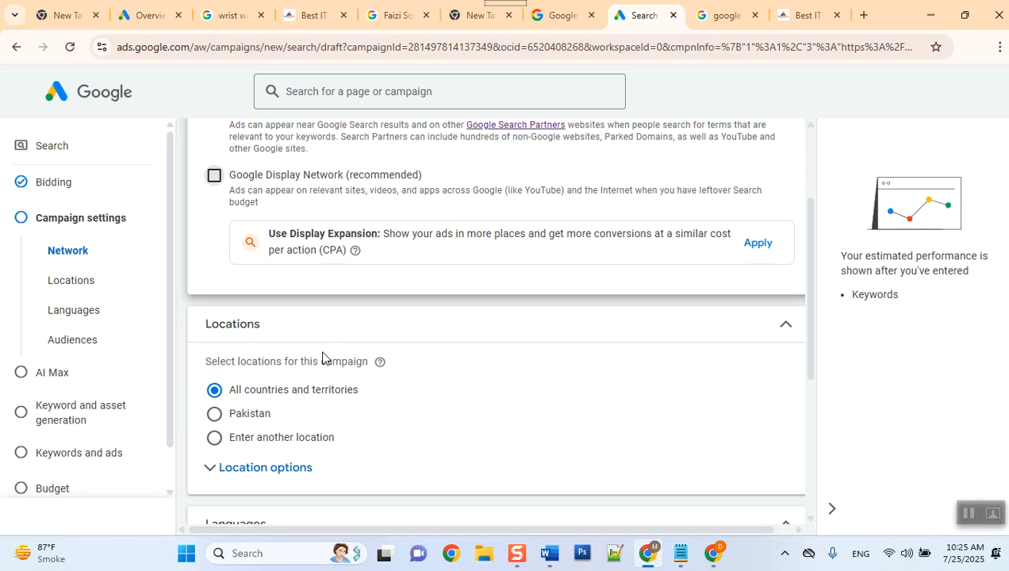
{"action": "scroll", "coordinate": [322, 357], "scroll_direction": "down", "scroll_amount": 1}
{"action": "scroll", "coordinate": [322, 353], "scroll_direction": "up", "scroll_amount": 2}
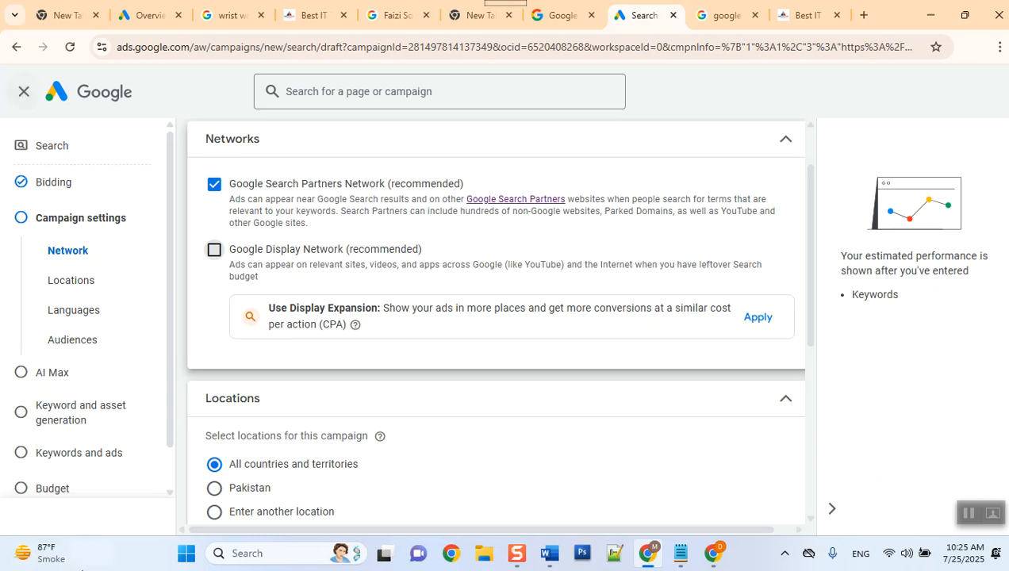
{"action": "scroll", "coordinate": [444, 461], "scroll_direction": "down", "scroll_amount": 1}
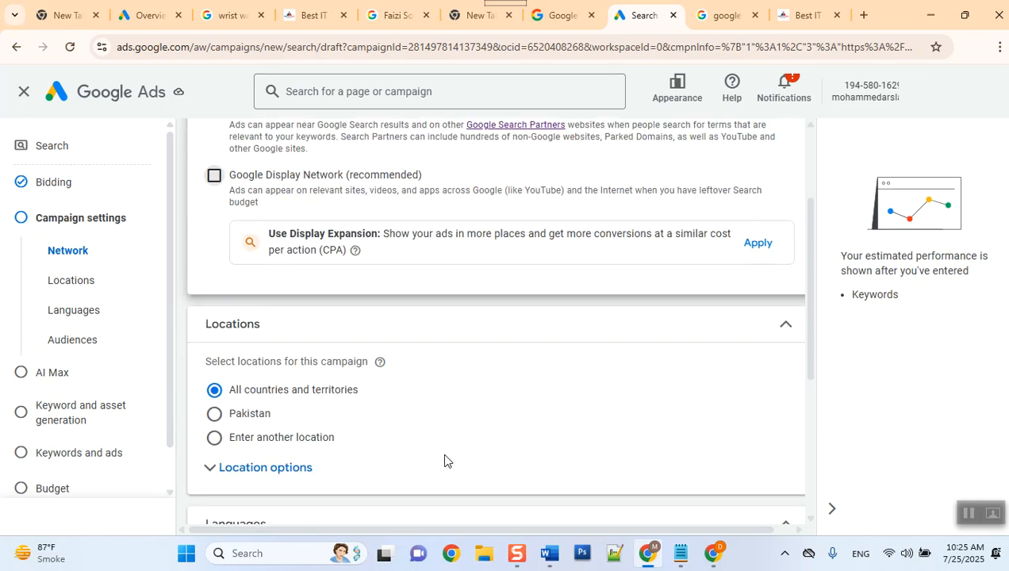